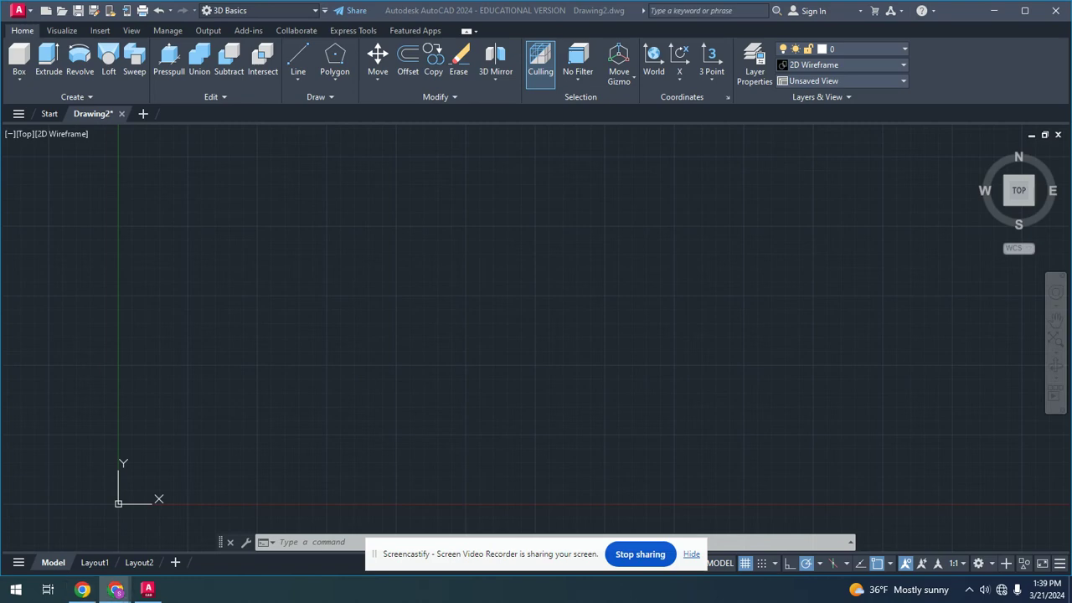
Open the Evolvent Design free spur gear generator from the 'gear maker cad' results in Chrome
left_click(116, 590)
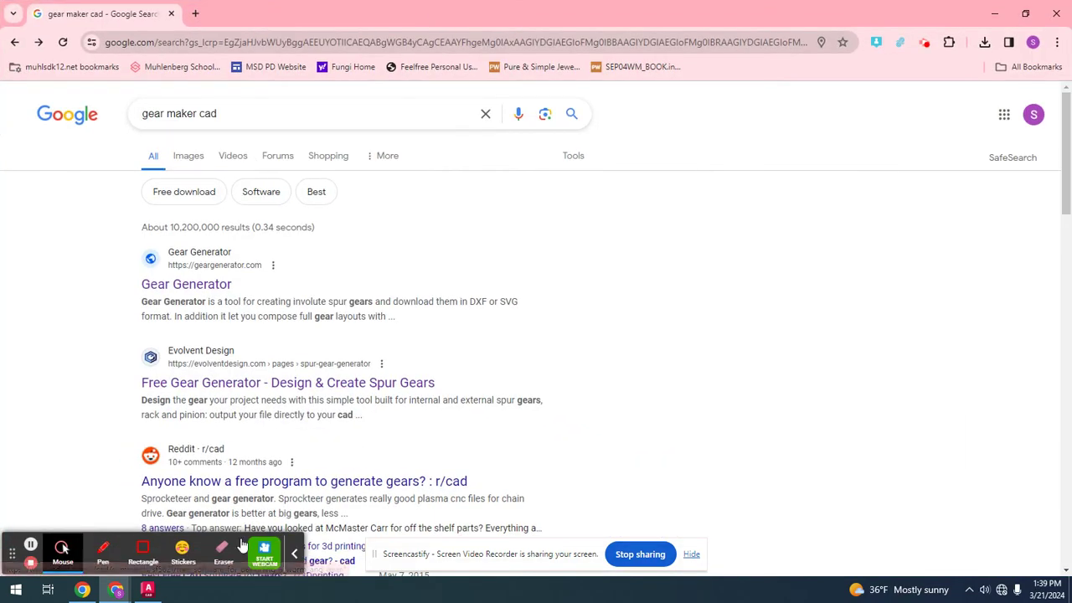
left_click(224, 388)
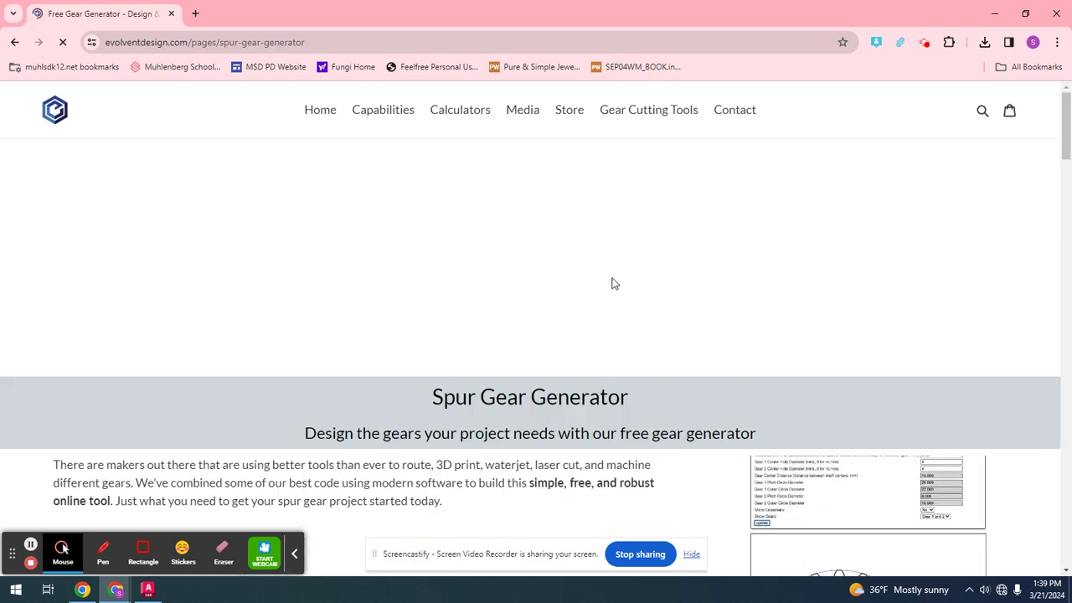
scroll(648, 302, "down", 8)
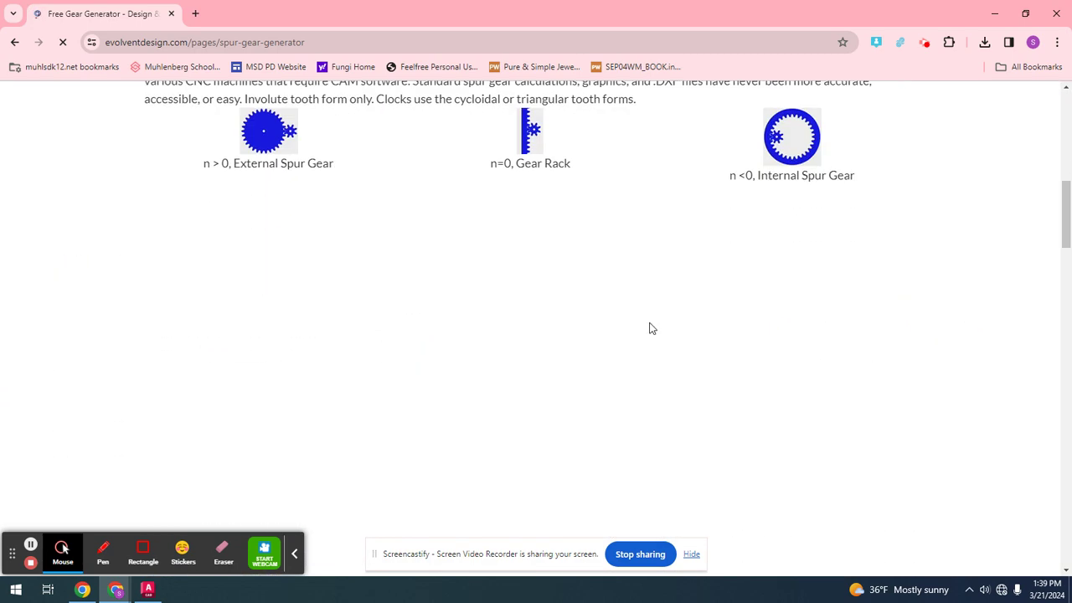
scroll(651, 328, "down", 1)
scroll(647, 330, "down", 1)
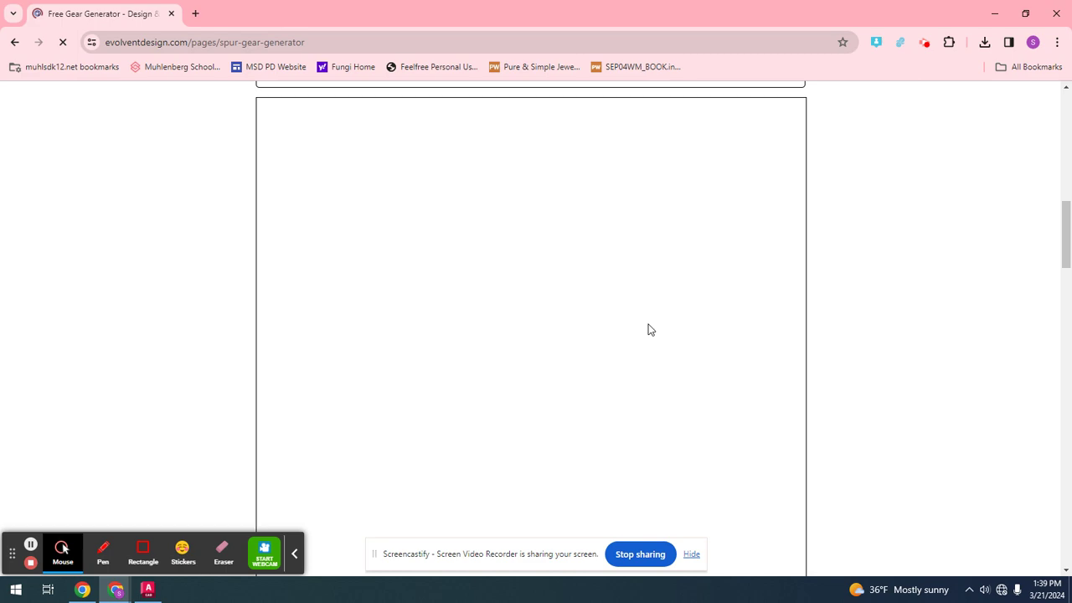
scroll(889, 381, "up", 2)
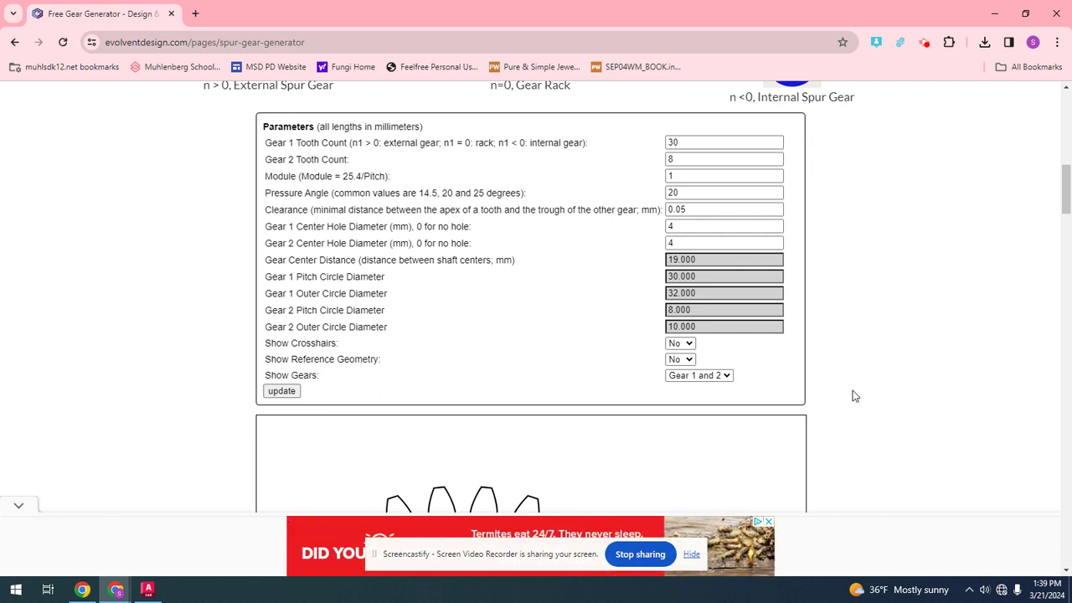
scroll(855, 395, "down", 3)
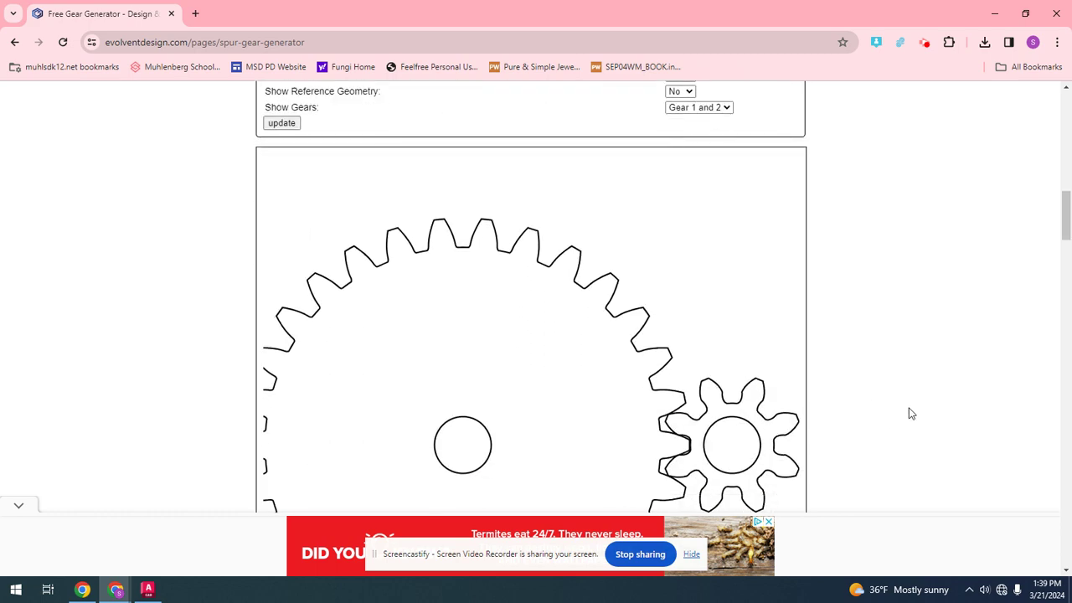
scroll(909, 413, "up", 2)
scroll(911, 416, "up", 2)
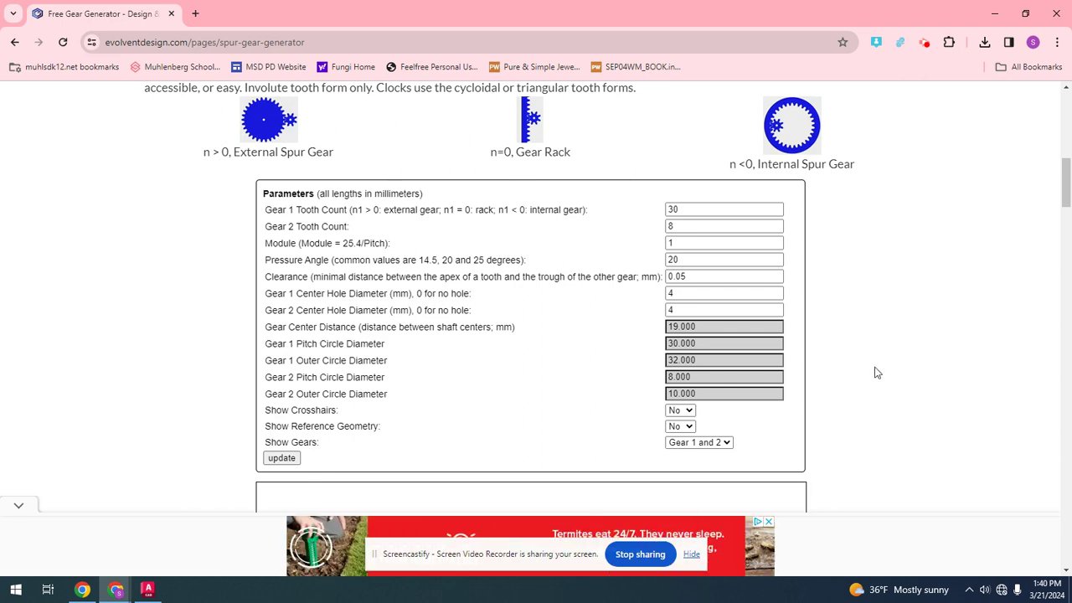
scroll(910, 349, "down", 6)
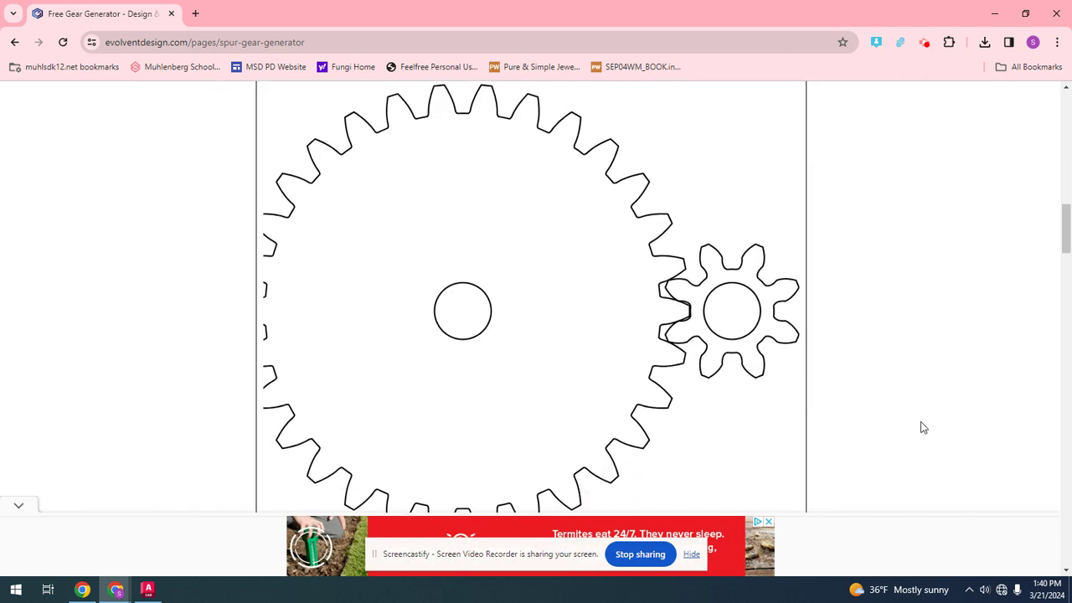
scroll(921, 426, "up", 5)
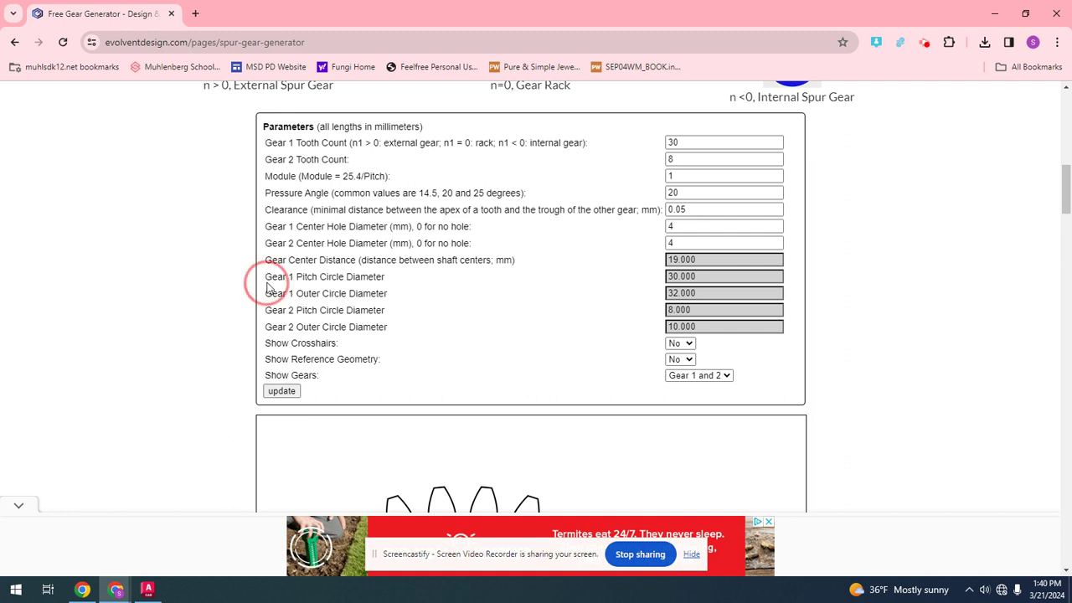
left_click_drag(264, 277, 371, 277)
left_click(285, 303)
left_click_drag(266, 293, 400, 292)
left_click(320, 337)
mouse_move(269, 330)
left_mouse_down()
mouse_move(394, 333)
mouse_move(261, 328)
left_mouse_up()
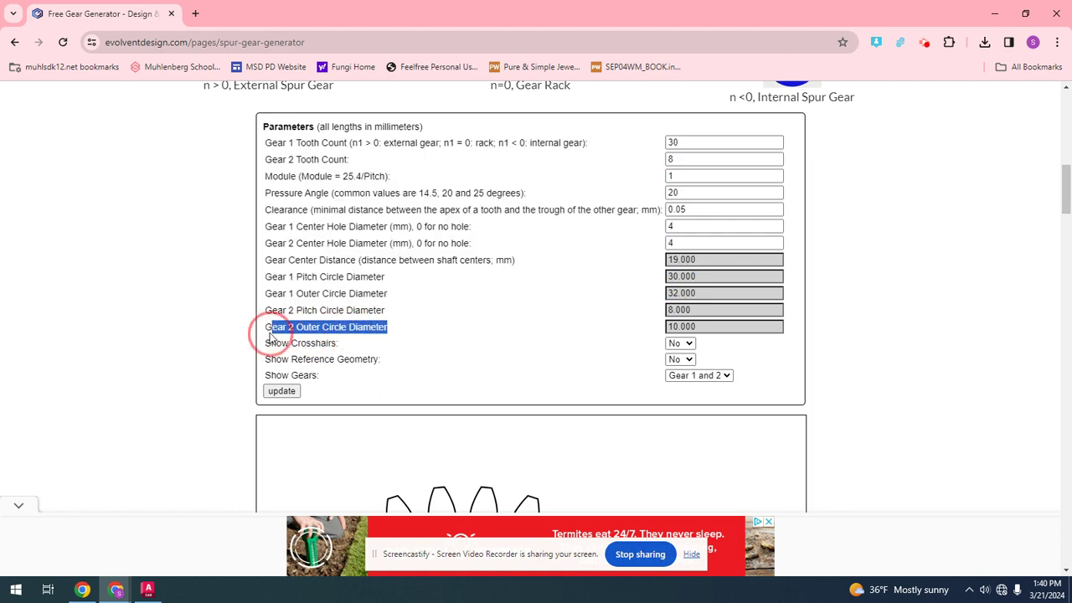
left_click(418, 326)
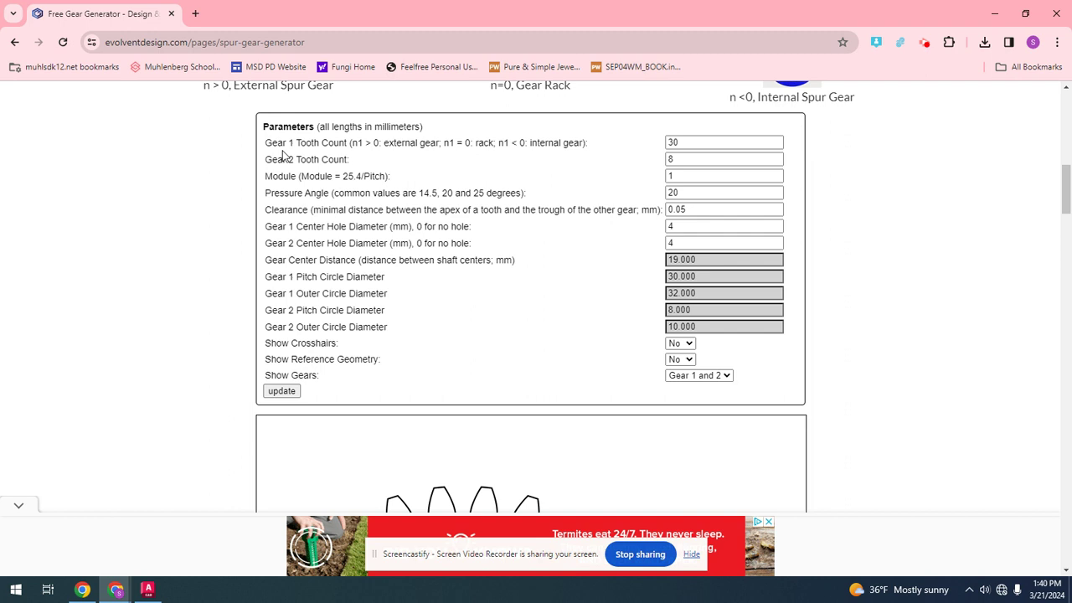
left_click_drag(363, 159, 263, 139)
left_click(394, 159)
Set Gear 1's tooth count to 10, apply it, and dismiss the too-few-teeth warning
left_click(690, 159)
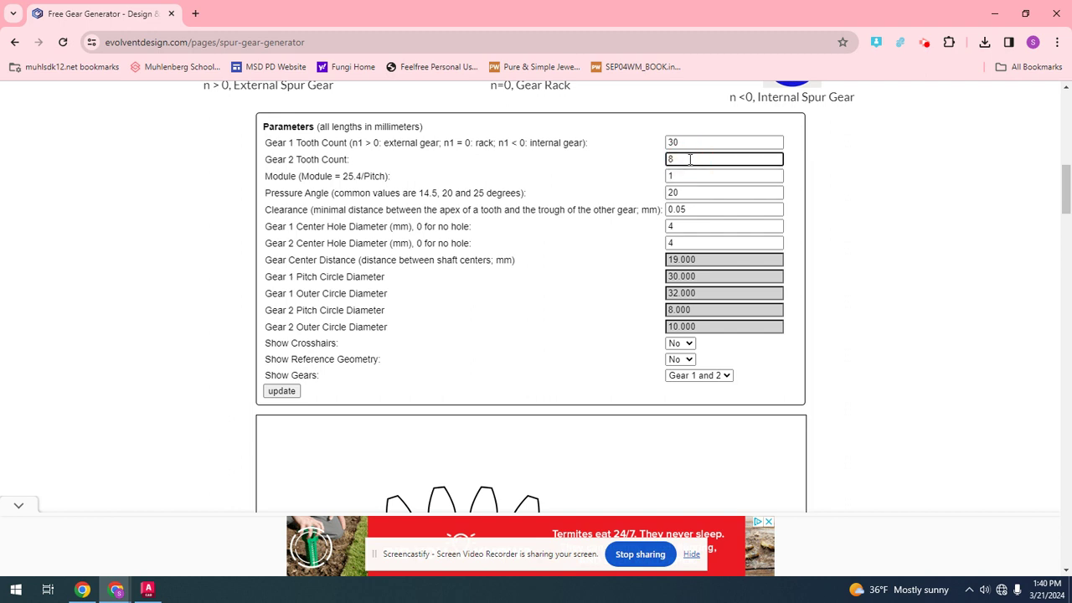
type("0")
left_click_drag(689, 142, 662, 142)
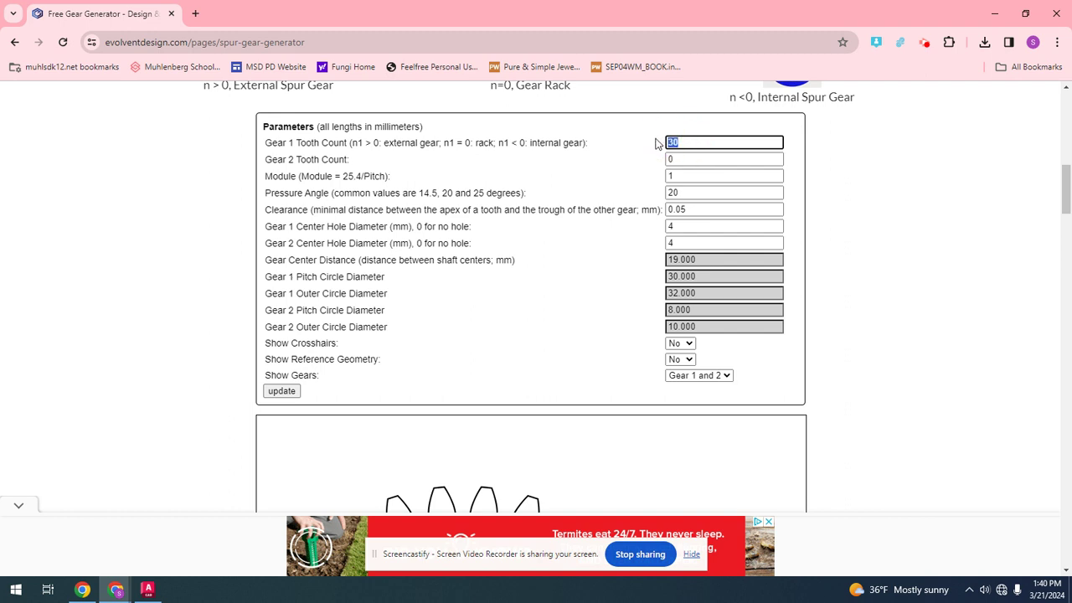
type("0")
scroll(584, 343, "down", 3)
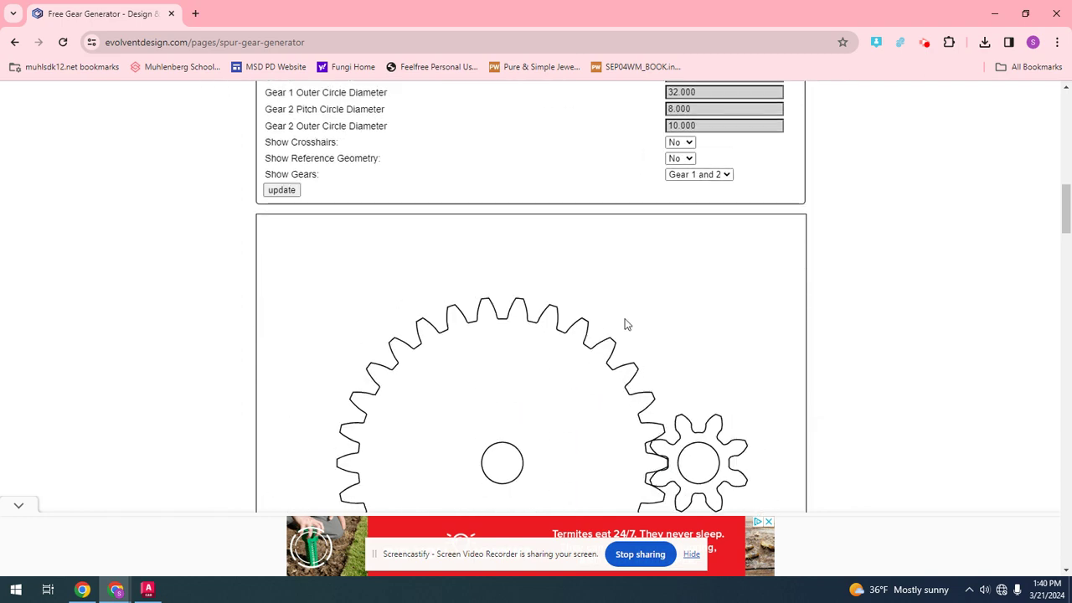
scroll(858, 335, "up", 4)
scroll(656, 302, "down", 3)
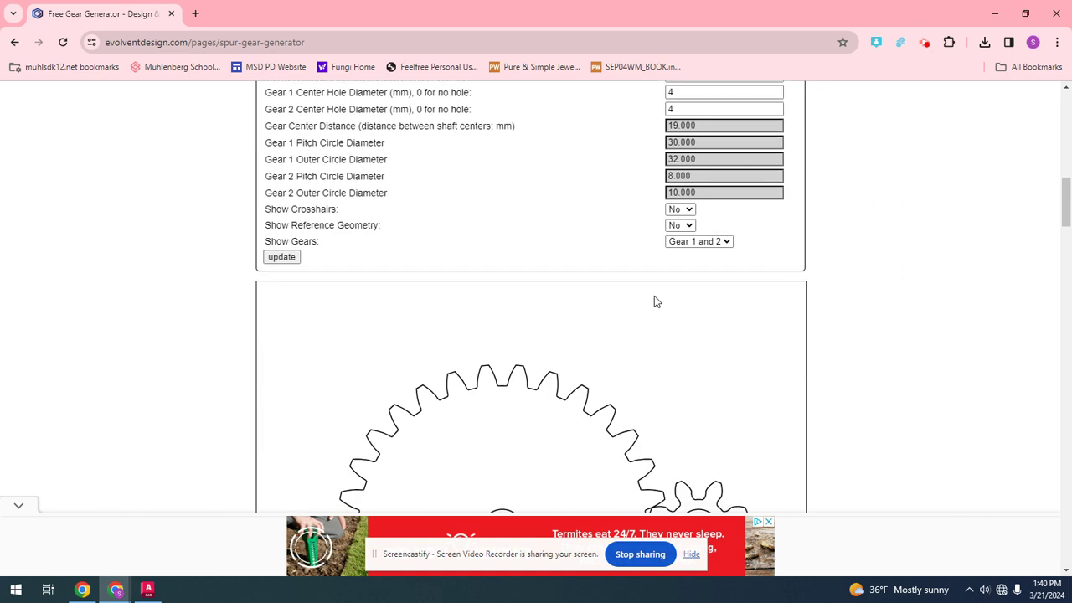
left_click(285, 261)
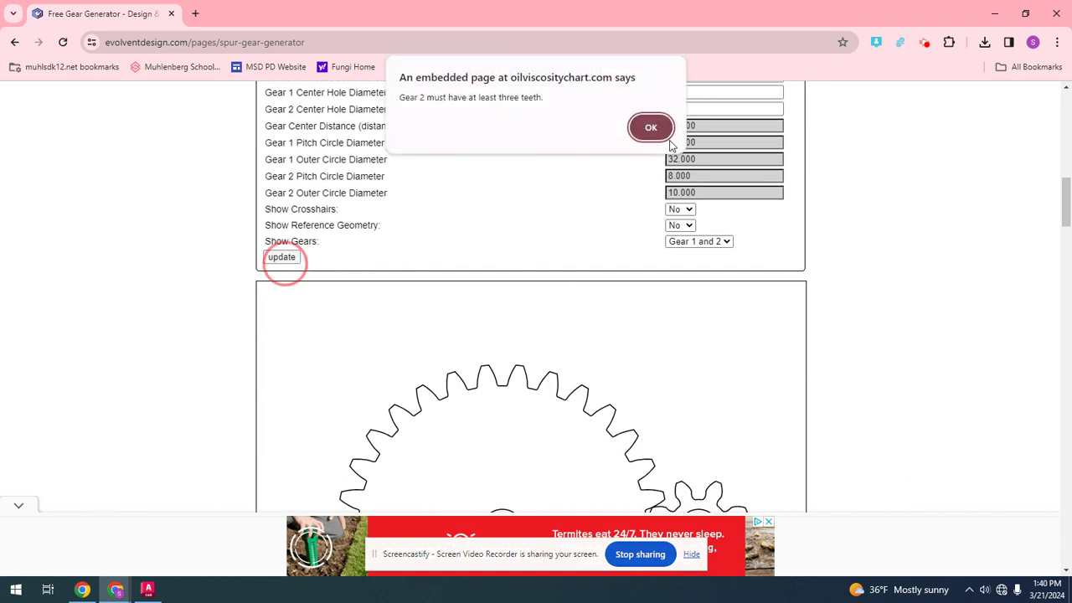
left_click(661, 134)
Set Gear 2's tooth count to 30 and redraw the meshing 10/30 pair
scroll(661, 137, "up", 4)
left_click(685, 362)
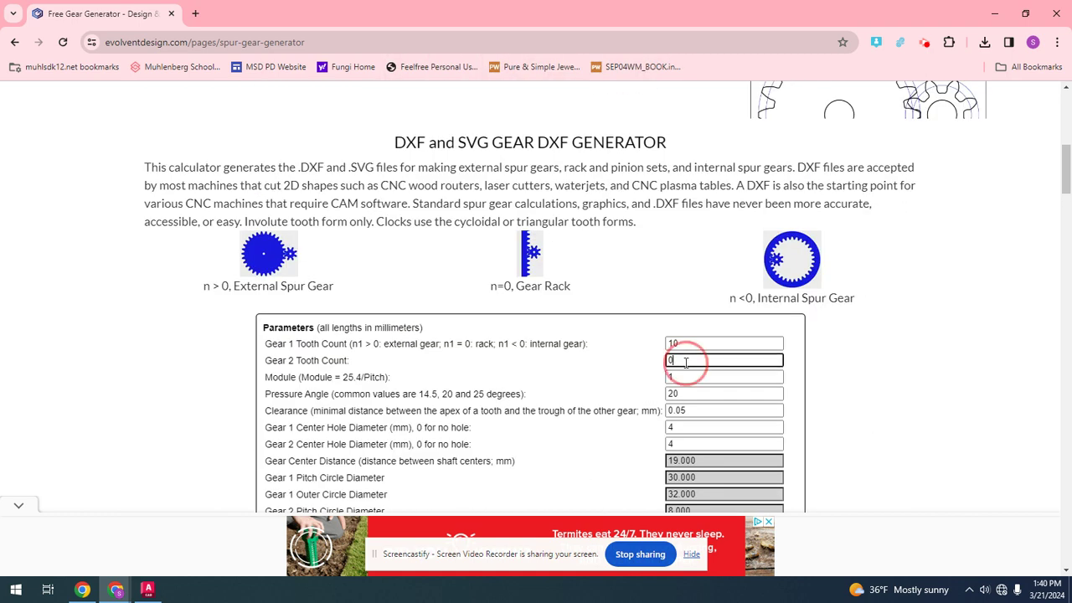
double_click(687, 360)
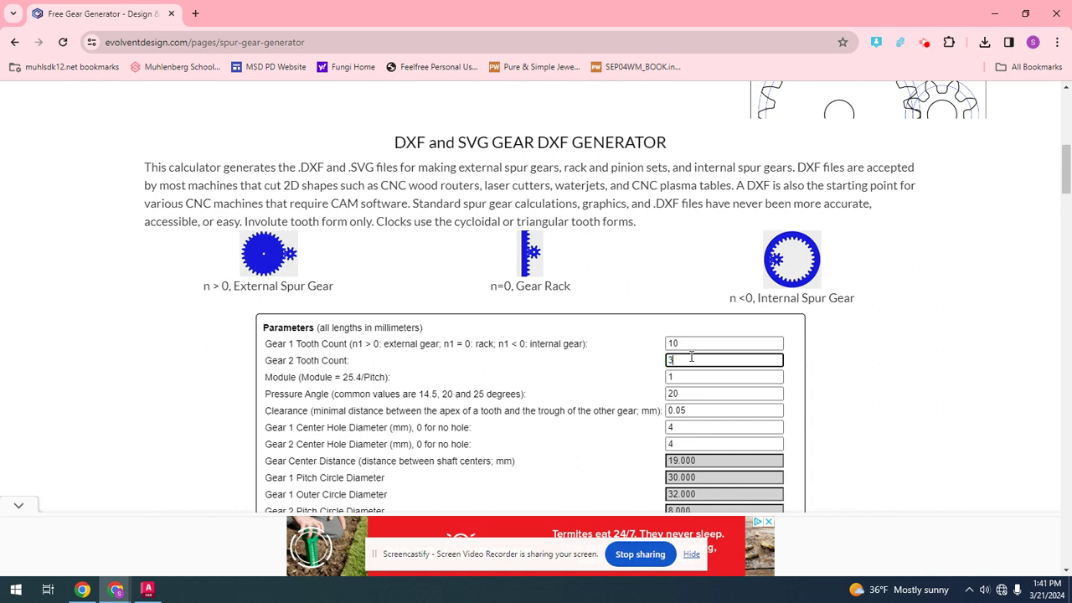
type("30")
scroll(642, 276, "down", 3)
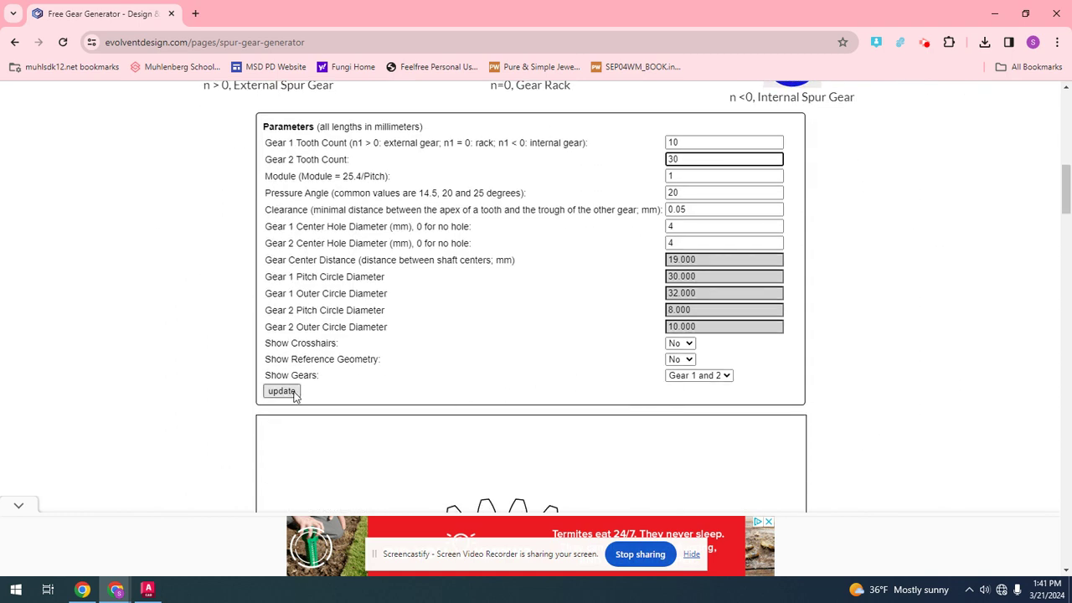
left_click(285, 391)
scroll(628, 347, "down", 3)
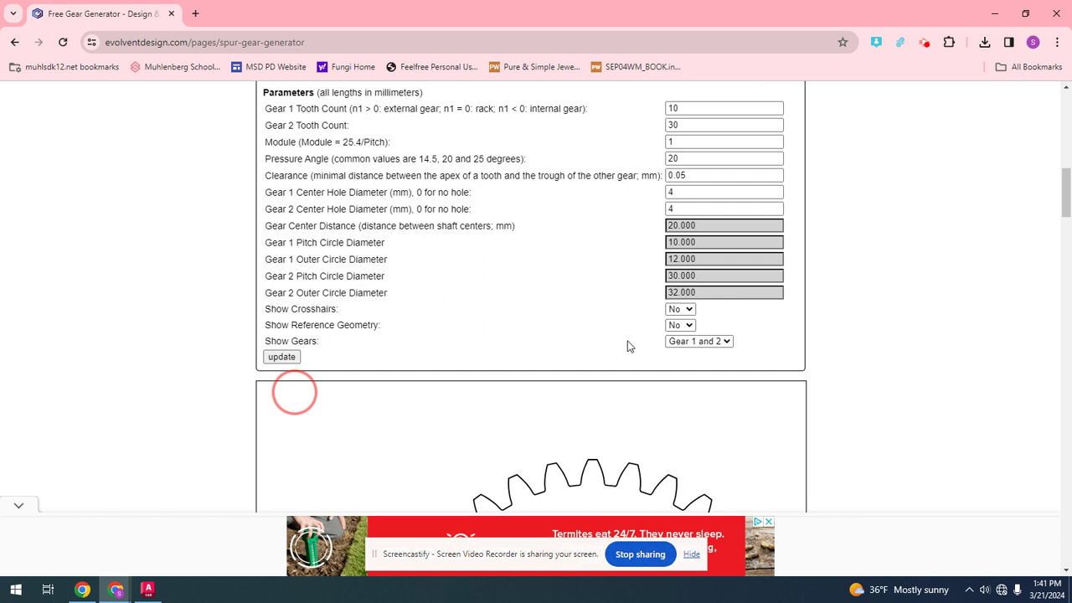
scroll(863, 340, "down", 2)
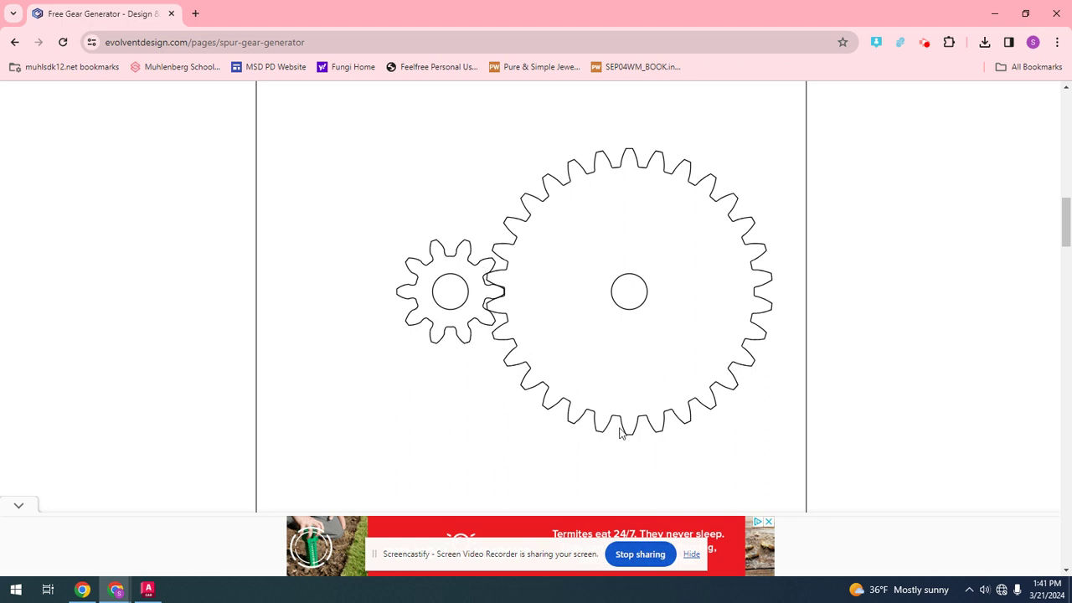
Redraw the gear pair with a 40-tooth Gear 2
scroll(871, 317, "up", 4)
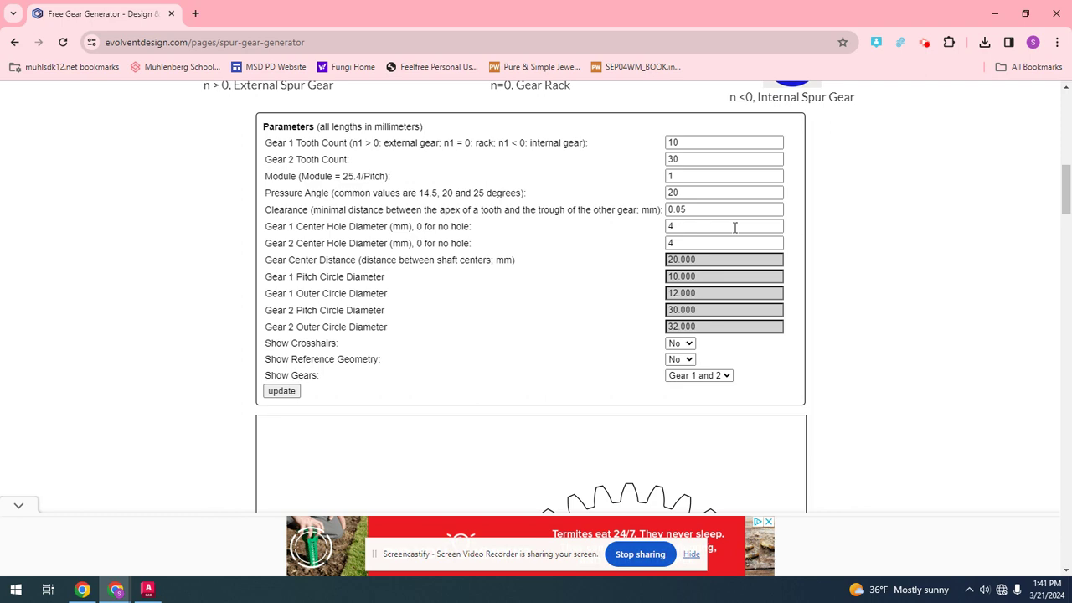
left_click_drag(687, 162, 647, 160)
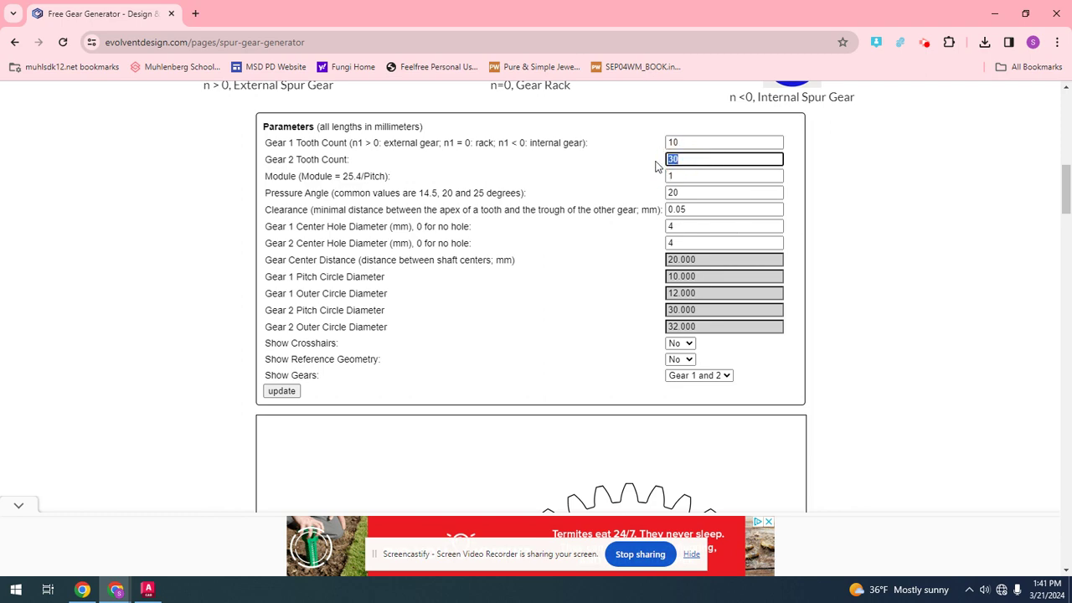
left_click(283, 390)
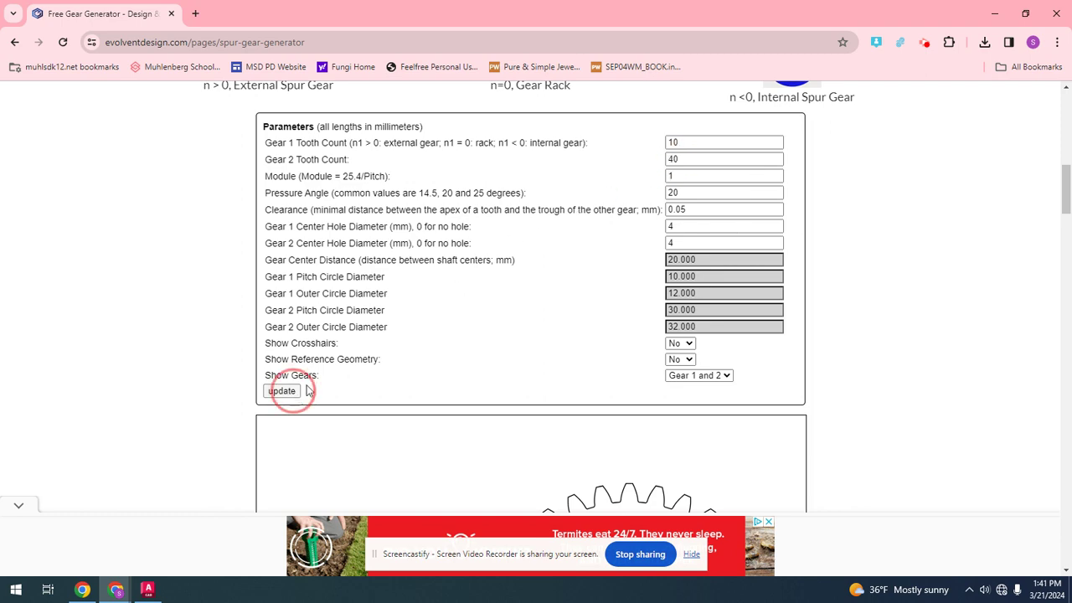
scroll(788, 326, "down", 5)
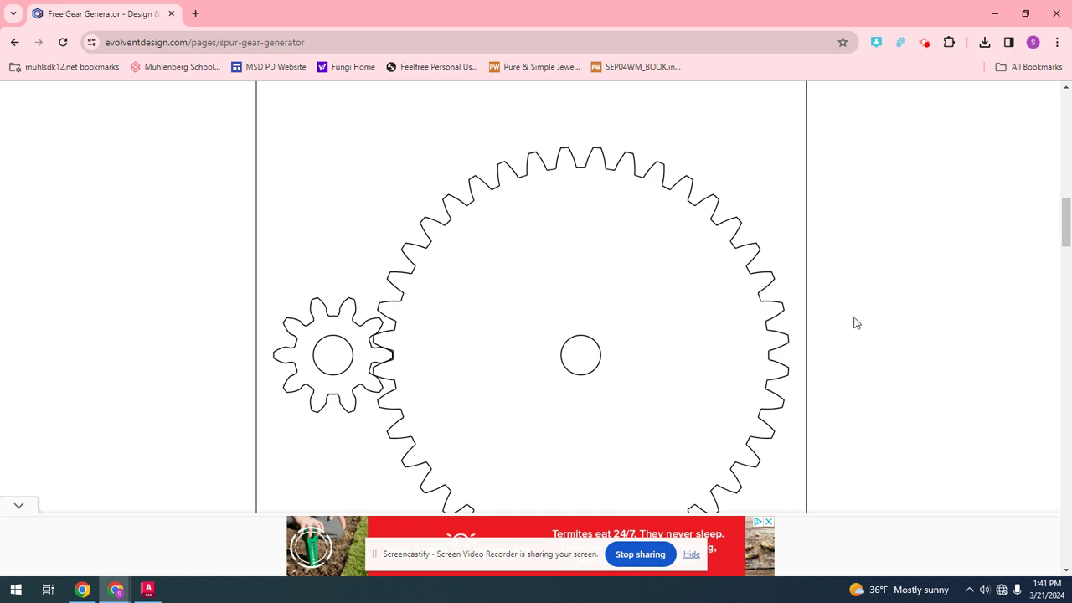
Enter tooth counts 5 and 10 and redraw the pair
scroll(856, 323, "up", 4)
left_click_drag(714, 145, 660, 162)
type("5")
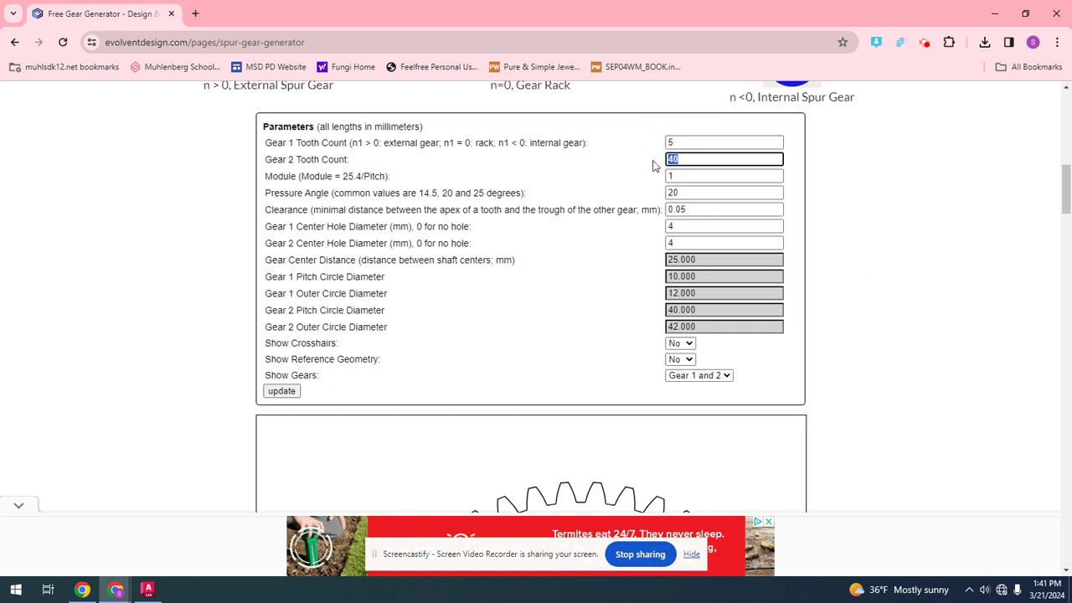
type("10")
left_click(294, 398)
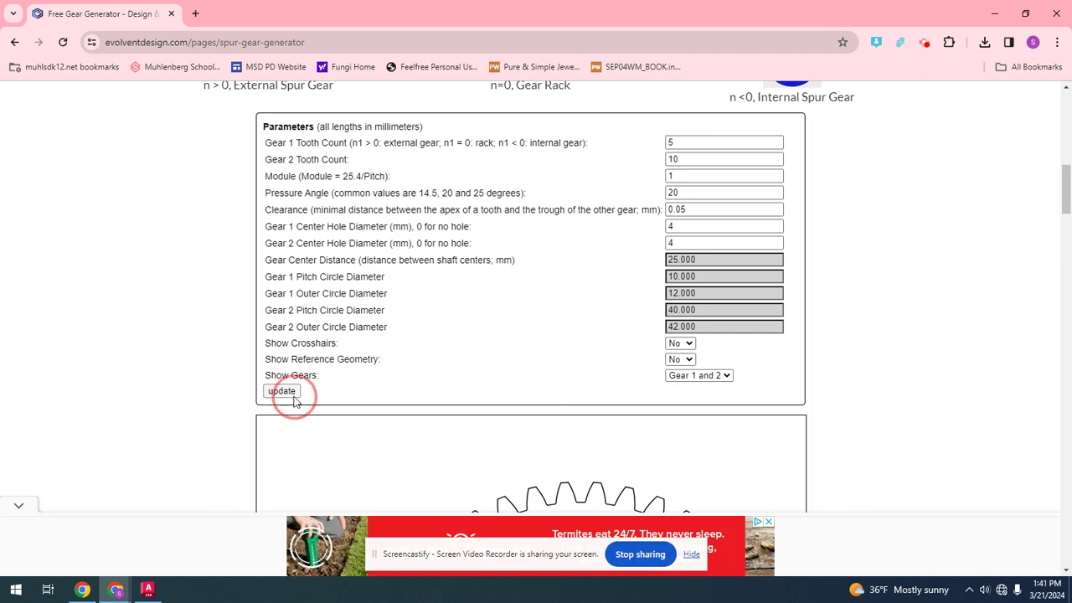
scroll(846, 350, "down", 4)
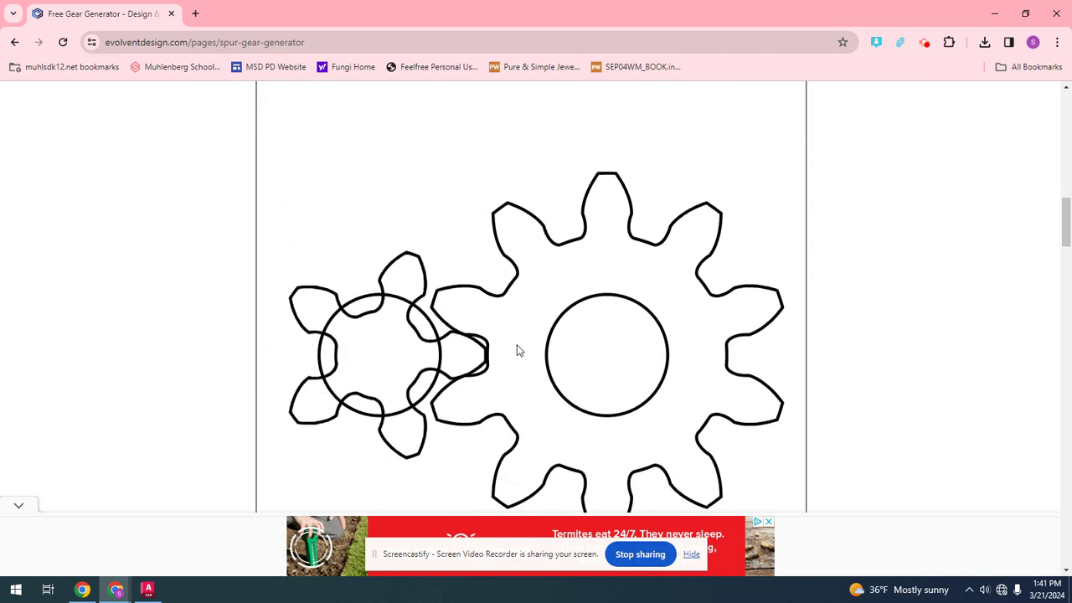
scroll(720, 326, "down", 8)
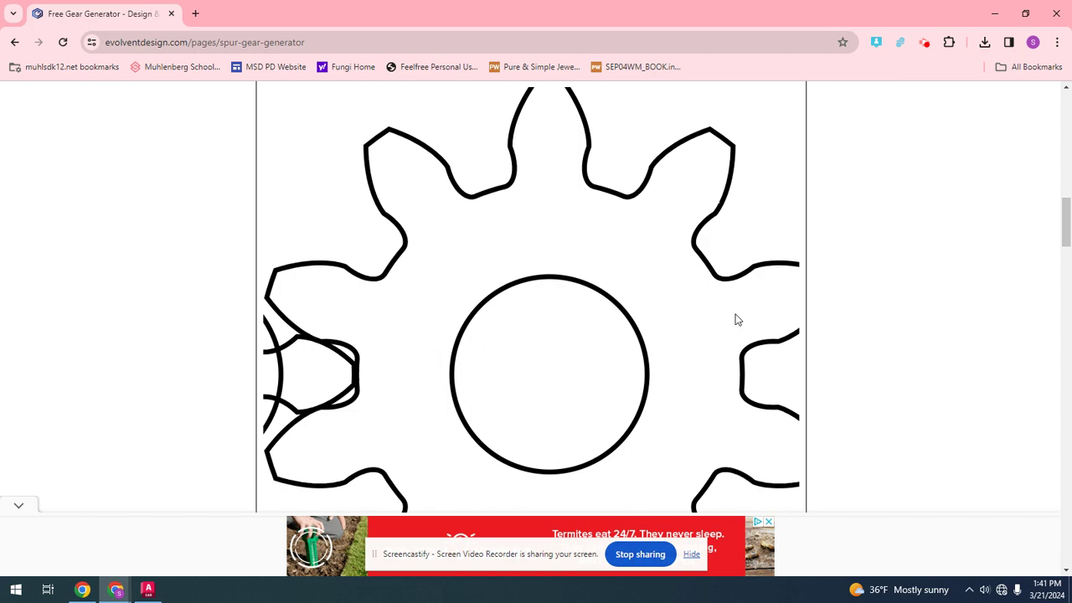
Set Gear 1 to 10 teeth and Gear 2 to 30 teeth, then redraw
scroll(887, 268, "up", 9)
scroll(892, 280, "up", 3)
double_click(713, 277)
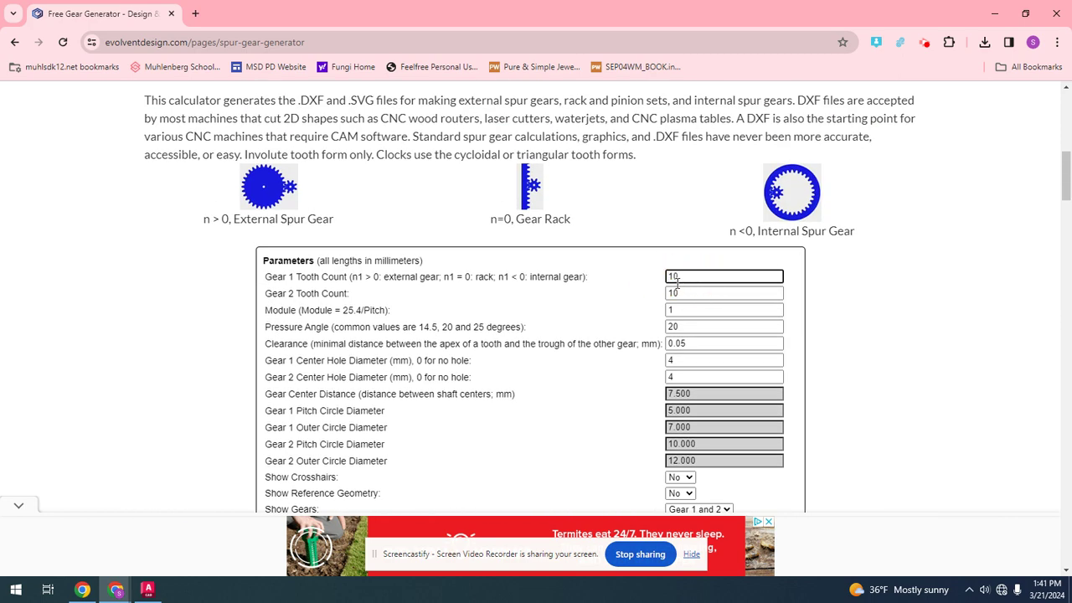
double_click(678, 293)
type("30")
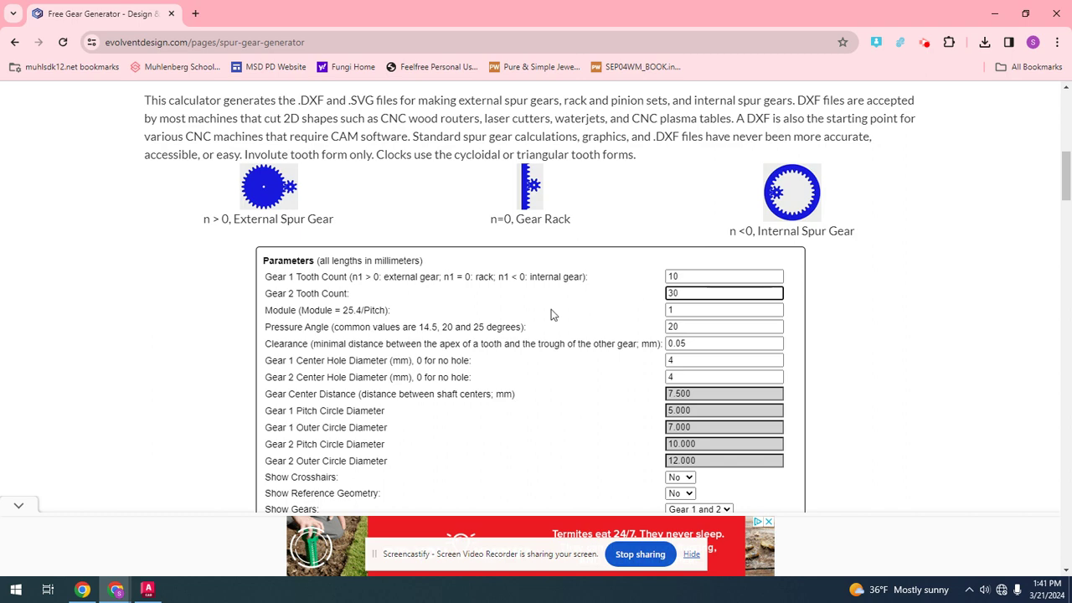
scroll(550, 313, "down", 2)
left_click(282, 391)
Review the redrawn 10/30 gear pair and bring up the Show Gears choices
left_click(852, 328)
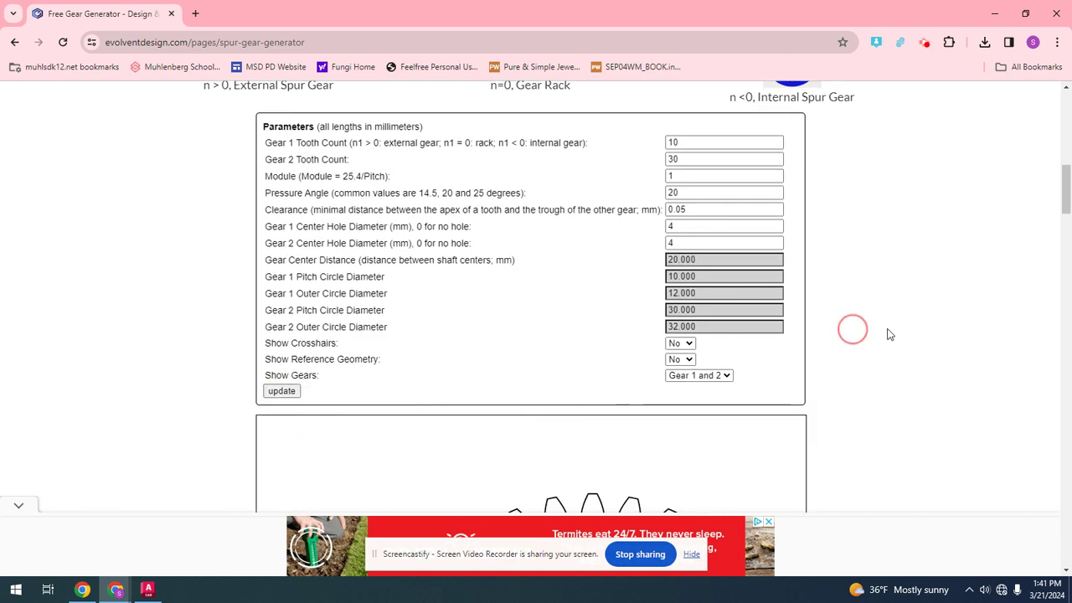
scroll(895, 348, "down", 4)
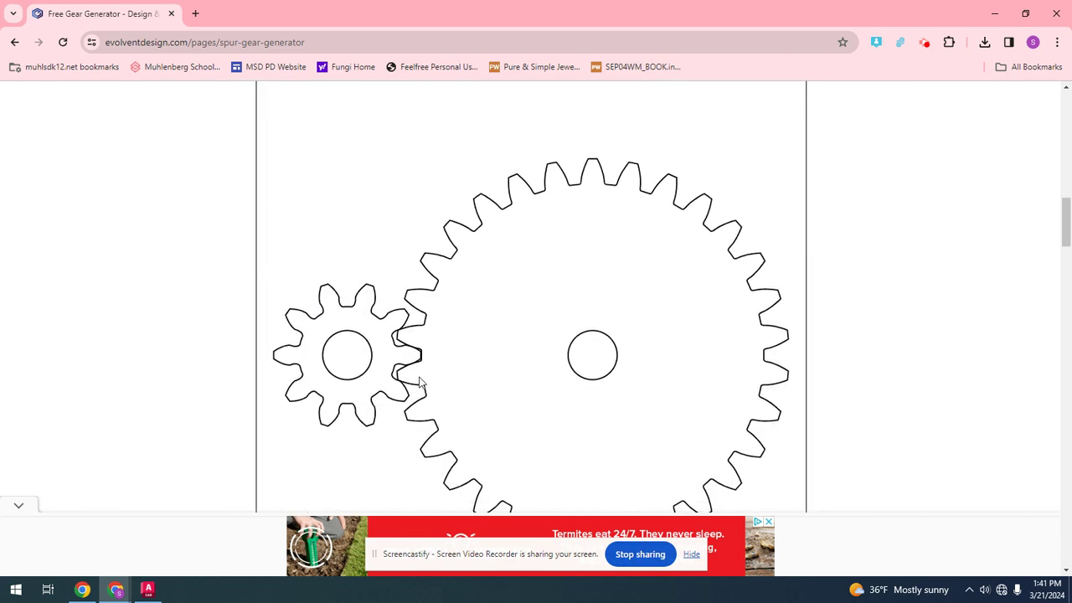
scroll(862, 354, "up", 1)
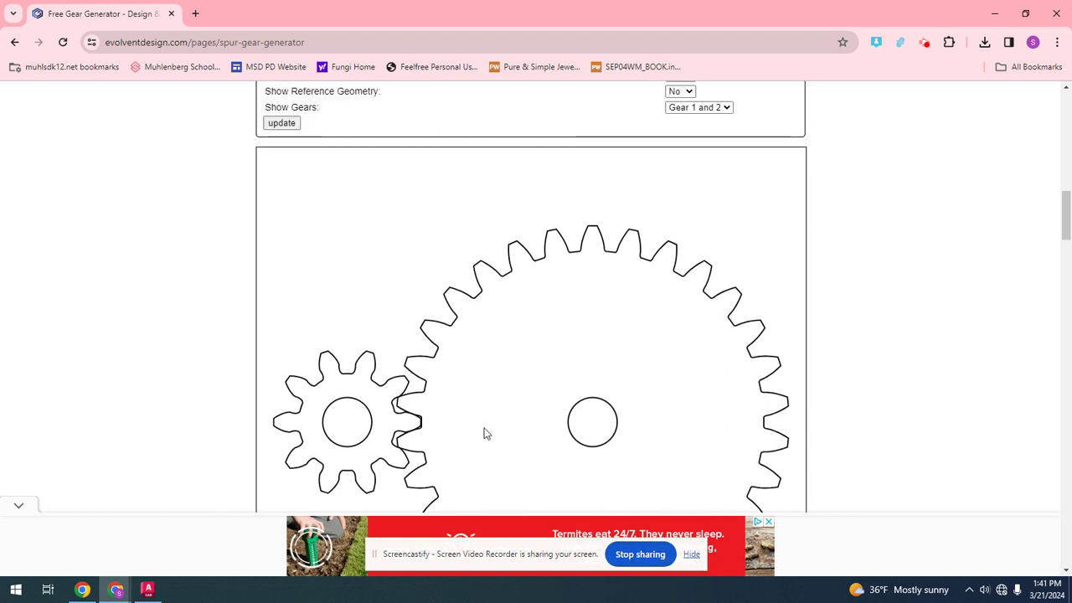
scroll(261, 360, "down", 1)
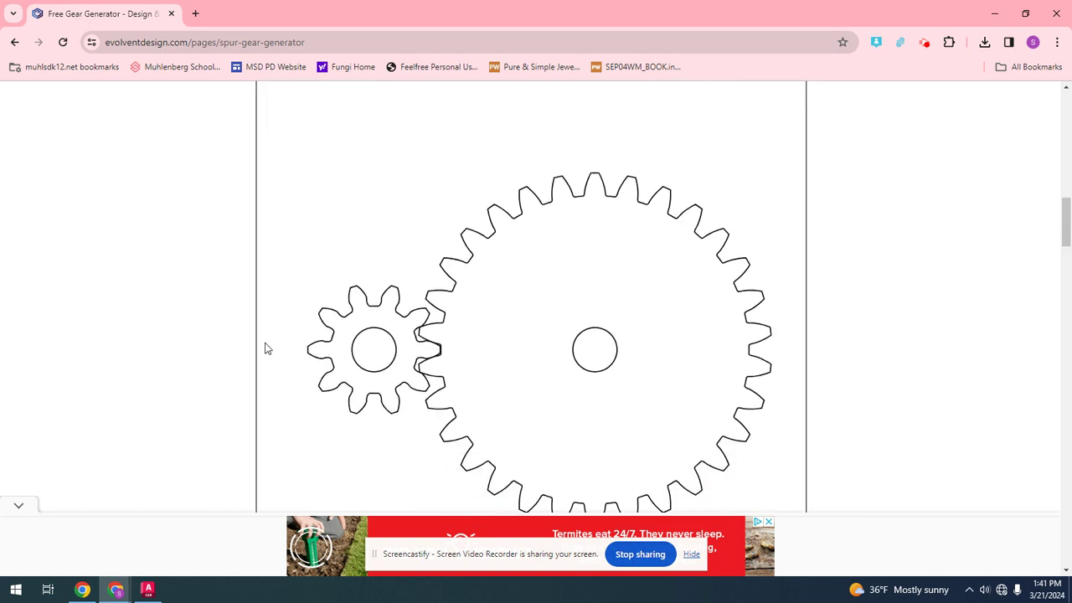
scroll(909, 306, "up", 2)
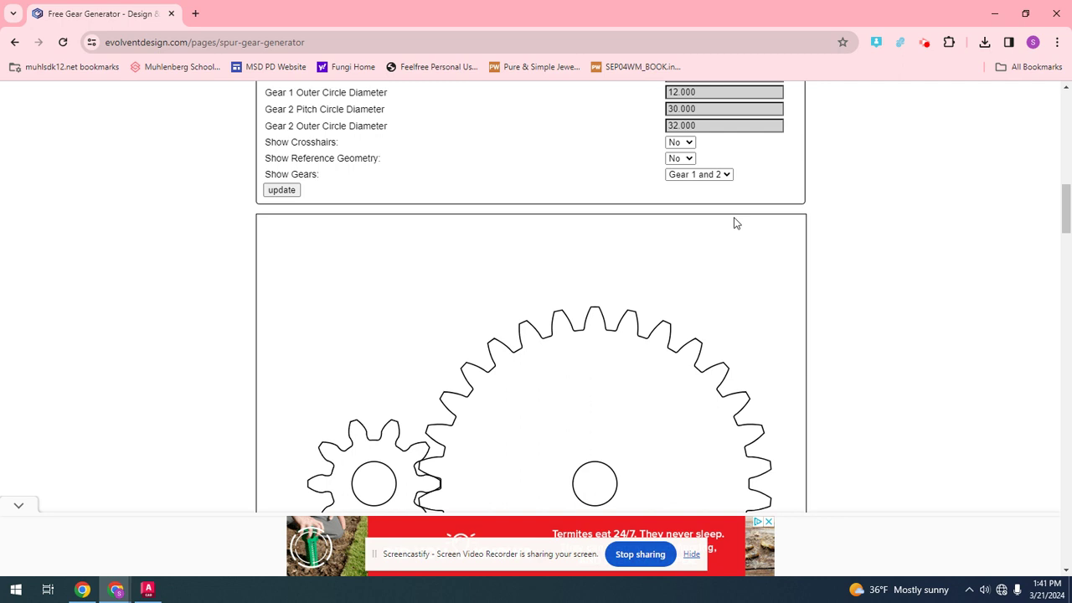
left_click(724, 174)
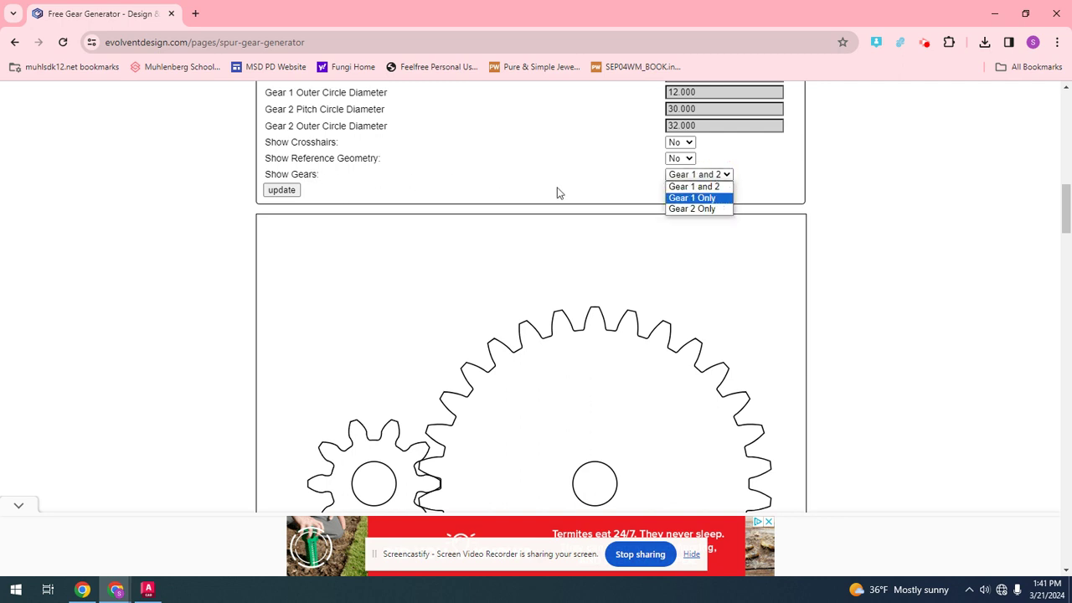
Set Show Gears to Gear 1 Only and redraw the 10-tooth gear alone
left_click(699, 199)
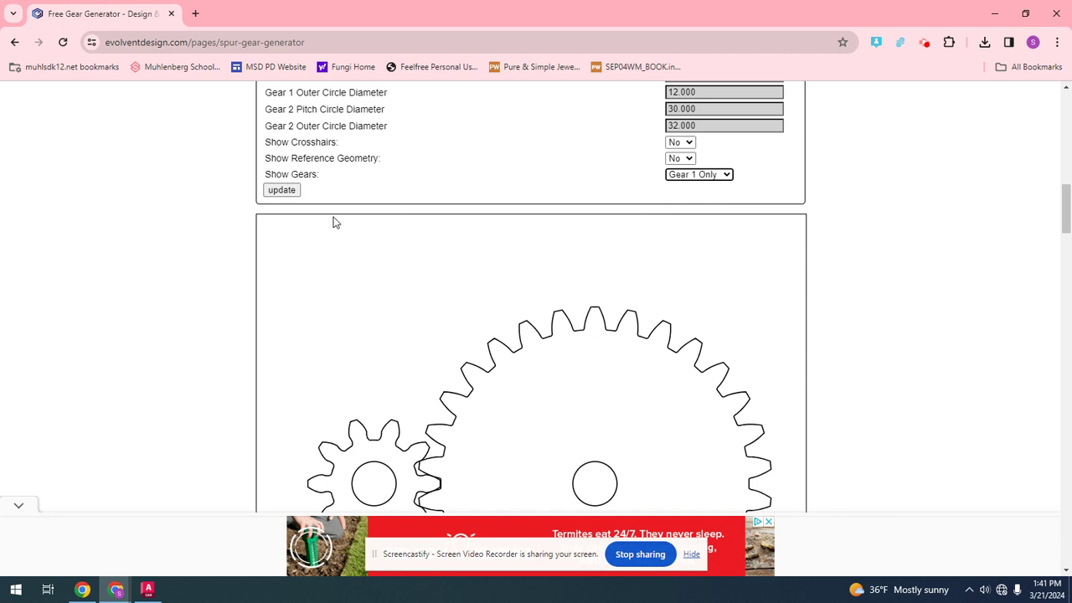
left_click(283, 191)
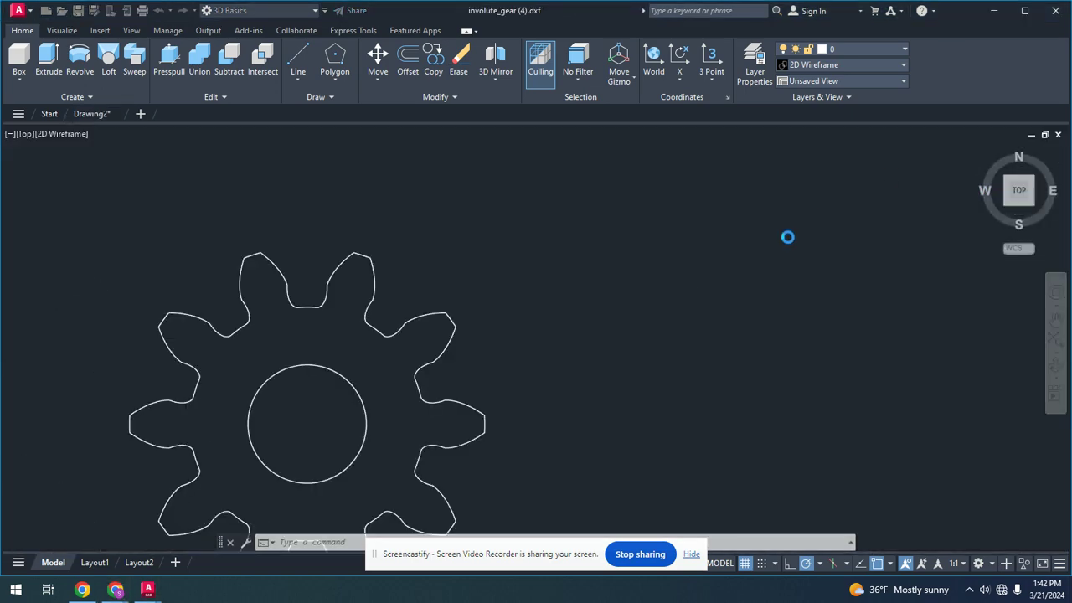
Use the 3D Basics workspace, view SE isometric, and apply the Conceptual visual style
scroll(716, 281, "up", 3)
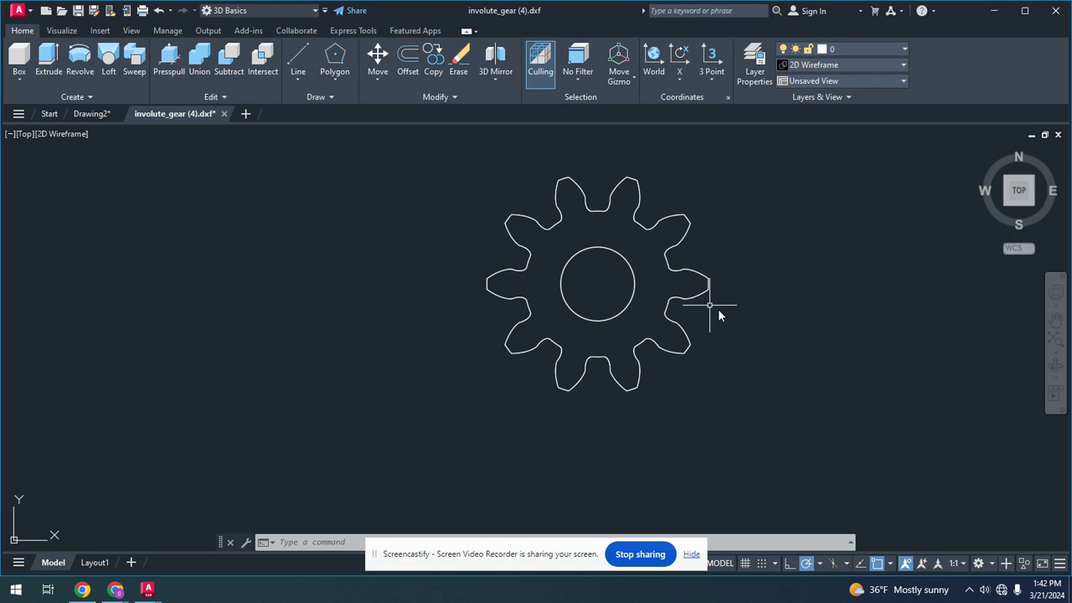
left_click(312, 12)
left_click(261, 39)
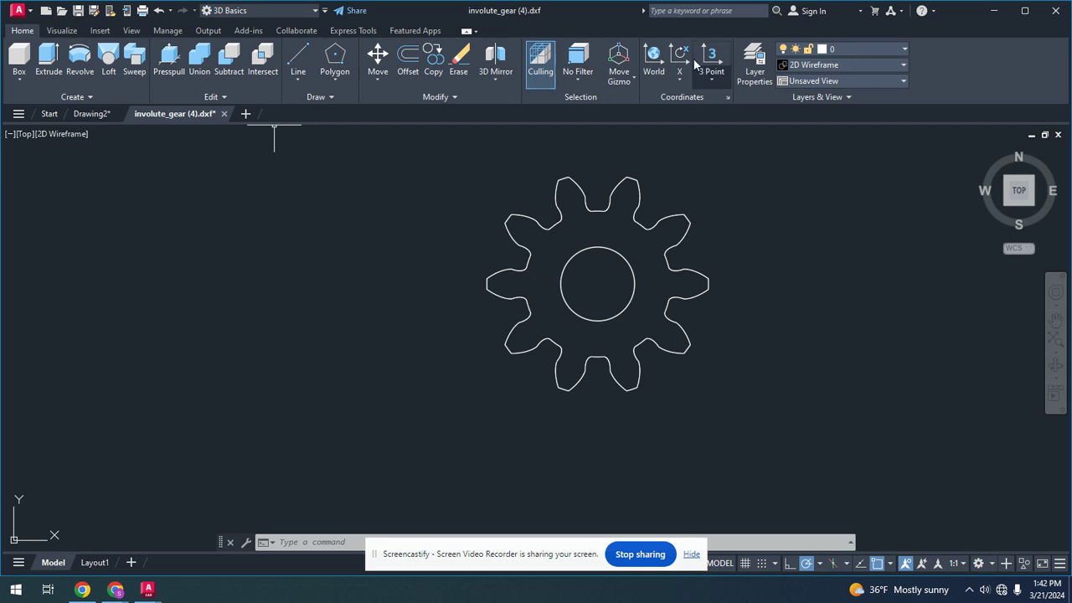
left_click(1038, 205)
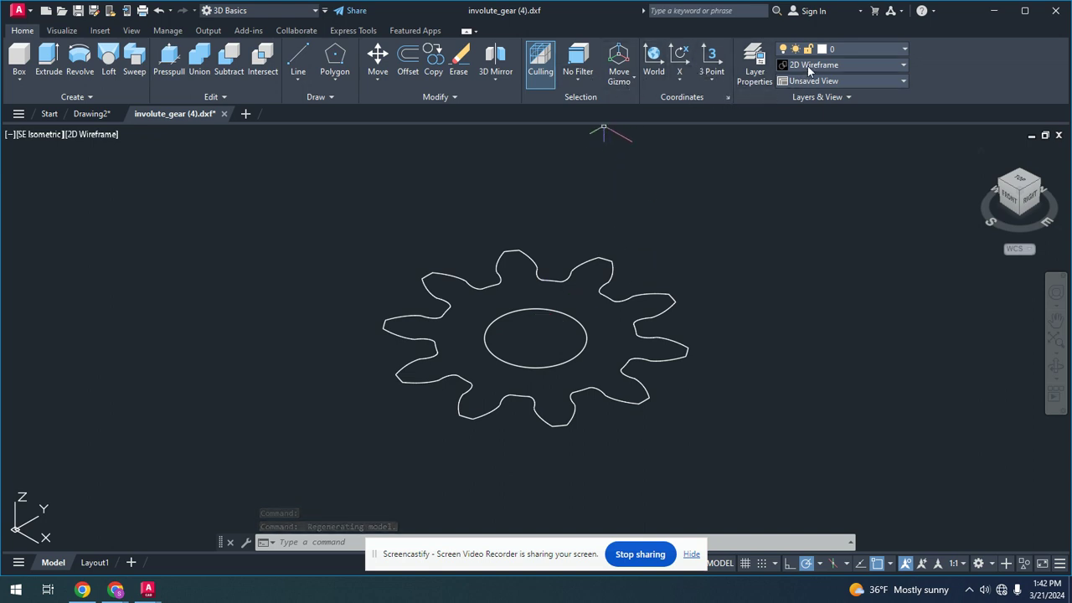
left_click(904, 65)
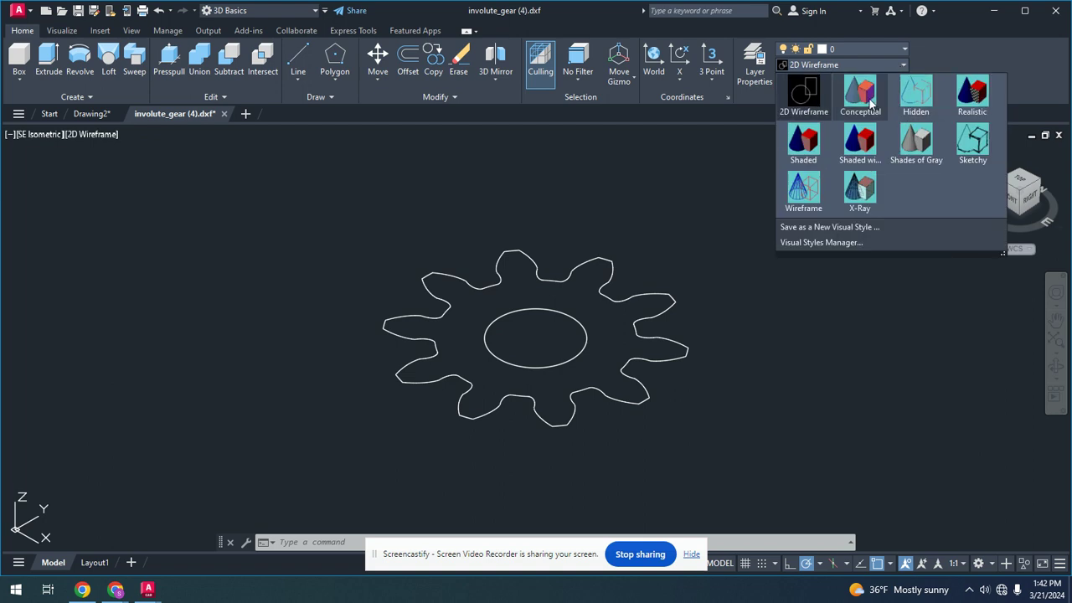
left_click(860, 95)
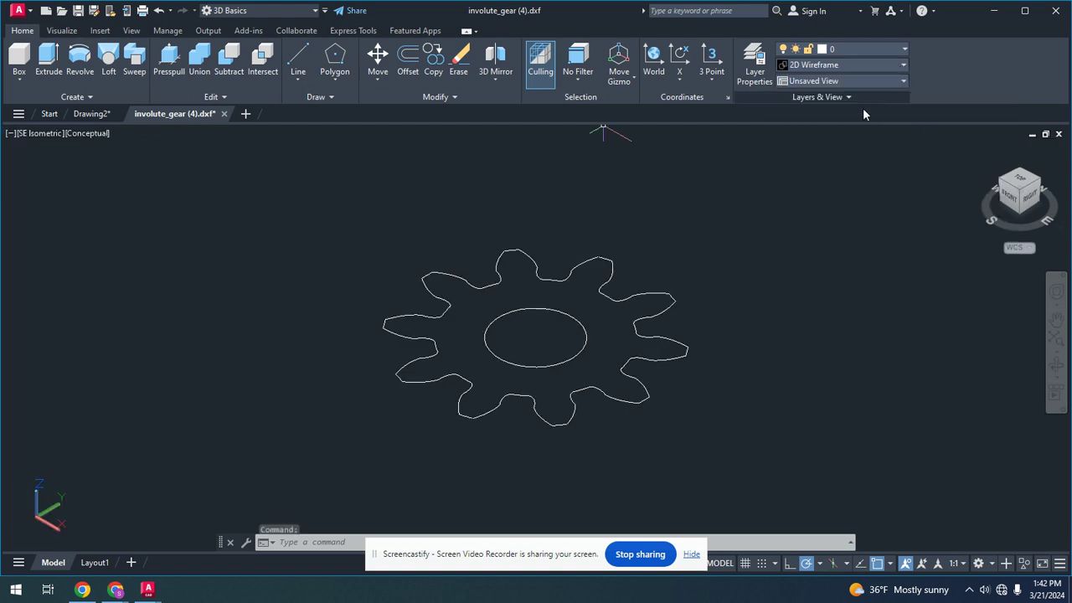
Presspull the gear's enclosed area to height 4, then select the solid to verify it
left_click(178, 63)
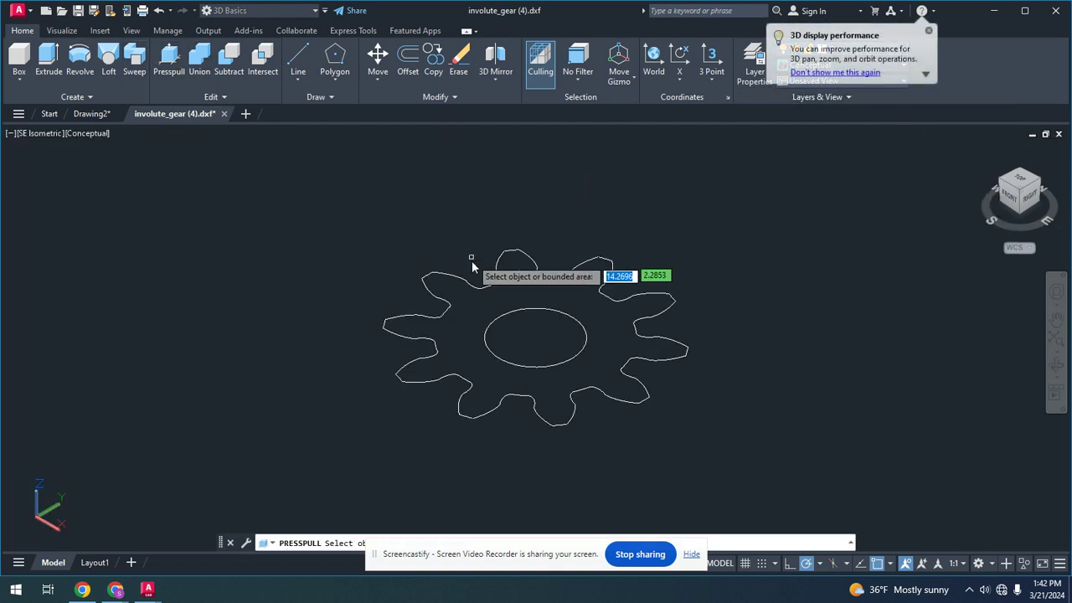
left_click(516, 283)
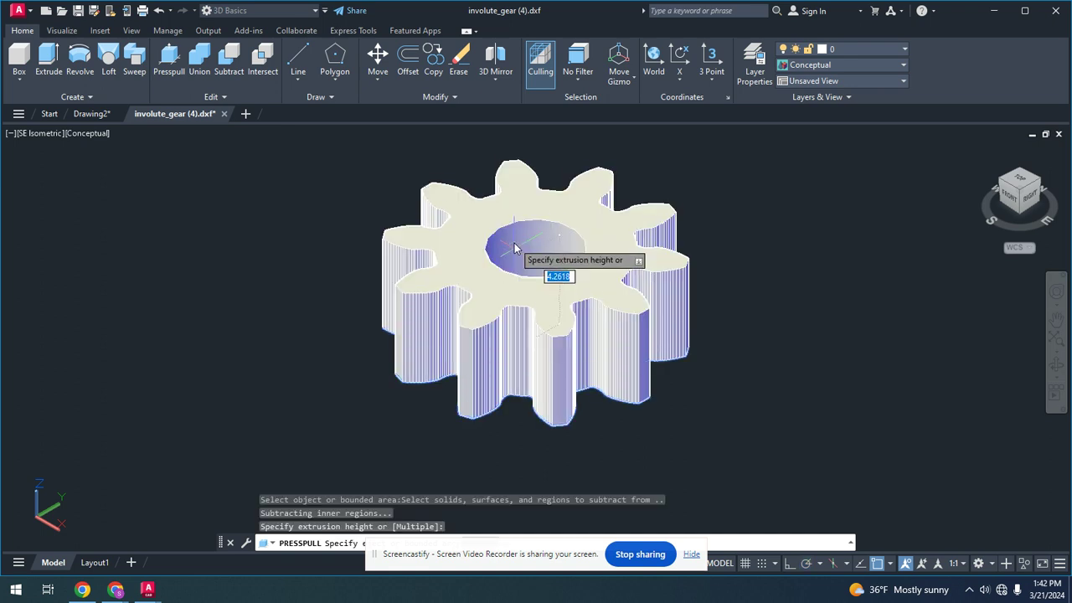
type("4")
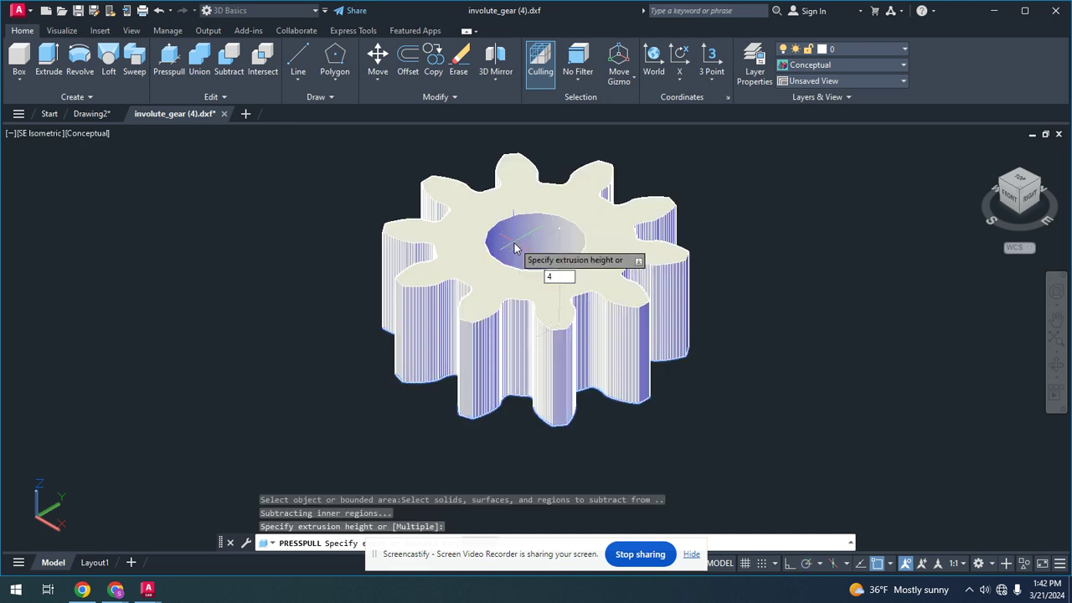
key("Return")
scroll(718, 318, "down", 3)
scroll(599, 290, "up", 3)
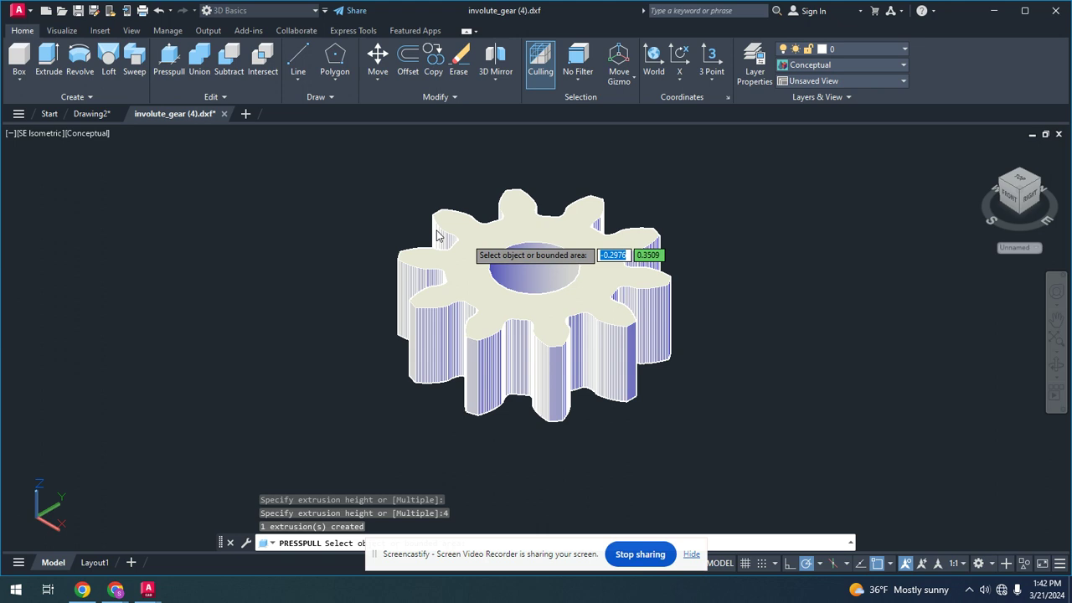
key("Escape")
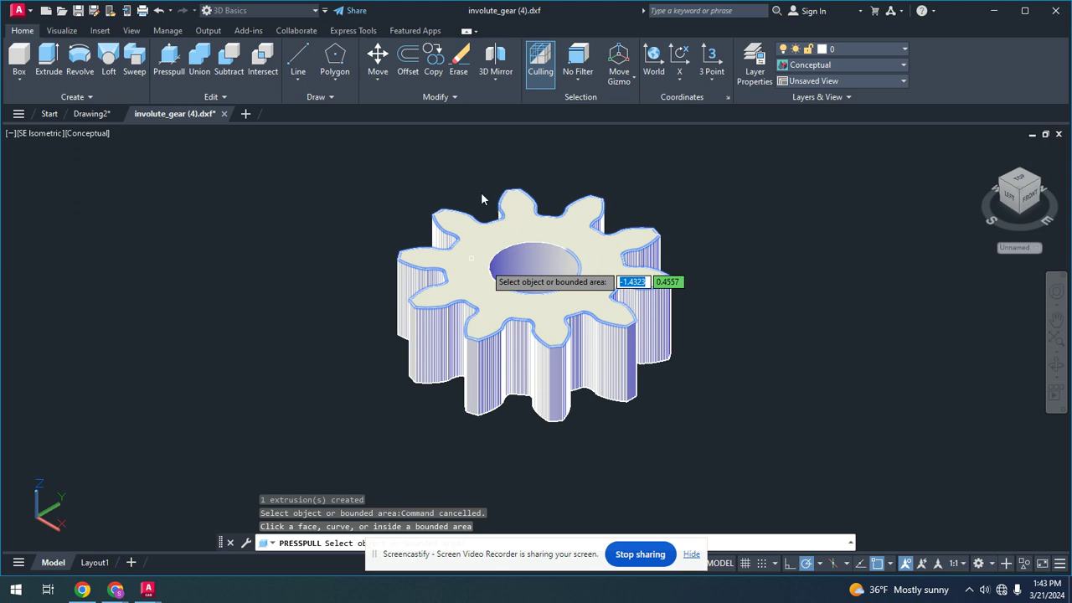
key("Return")
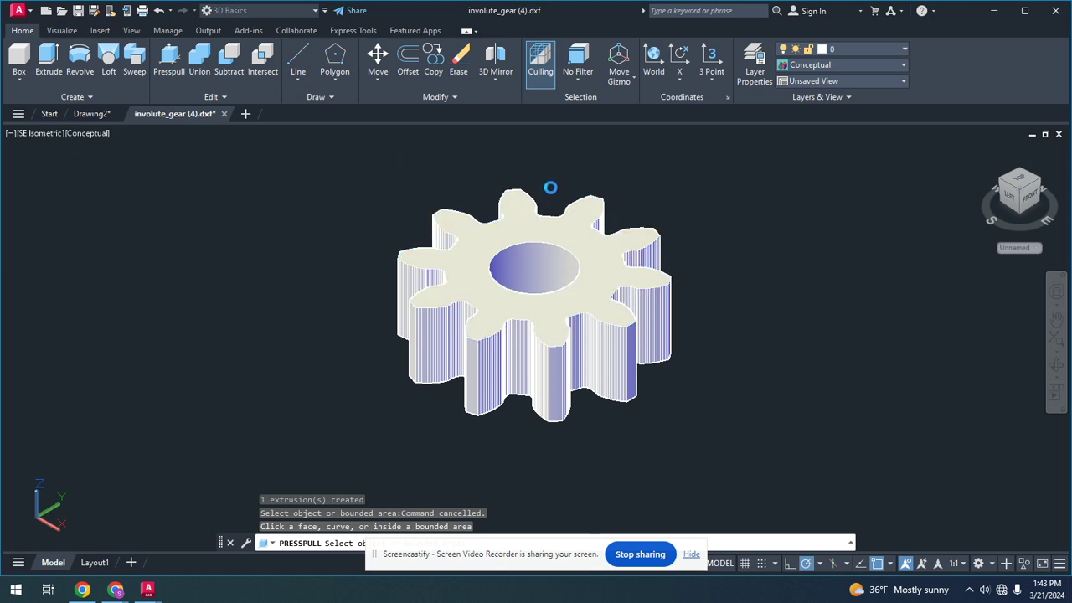
left_click(606, 272)
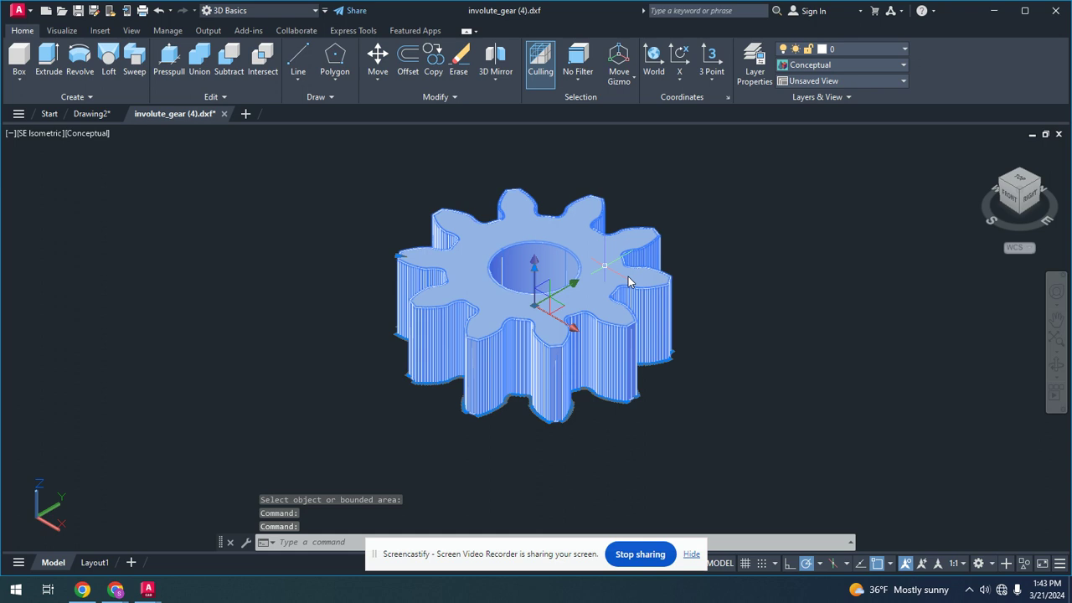
Export the gear solid as a Lithography (*.stl) file into Downloads, then switch to Chrome
left_click(19, 11)
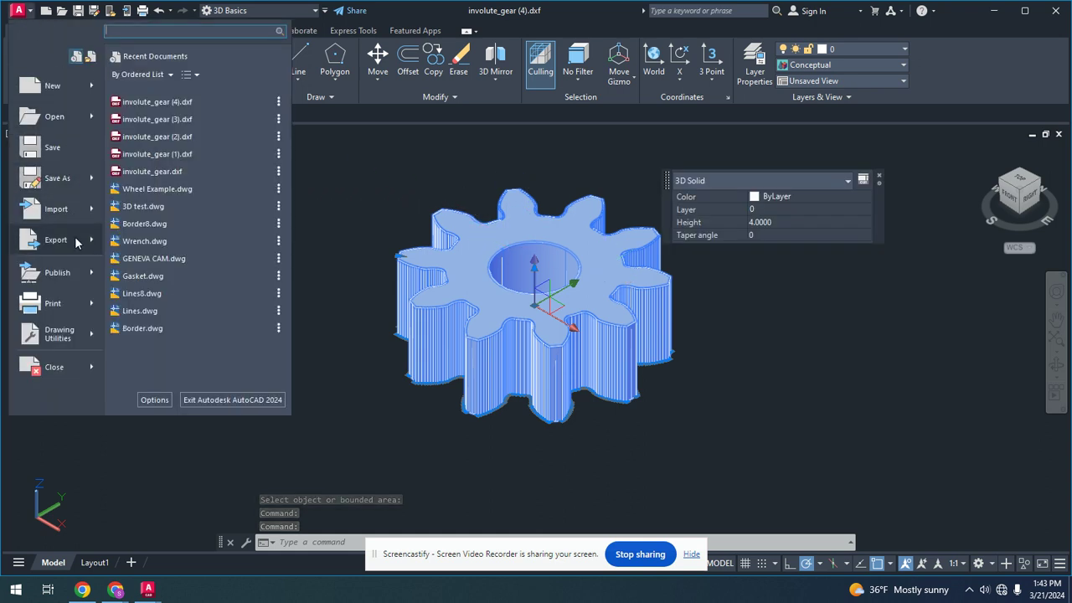
mouse_move(75, 236)
left_click(176, 304)
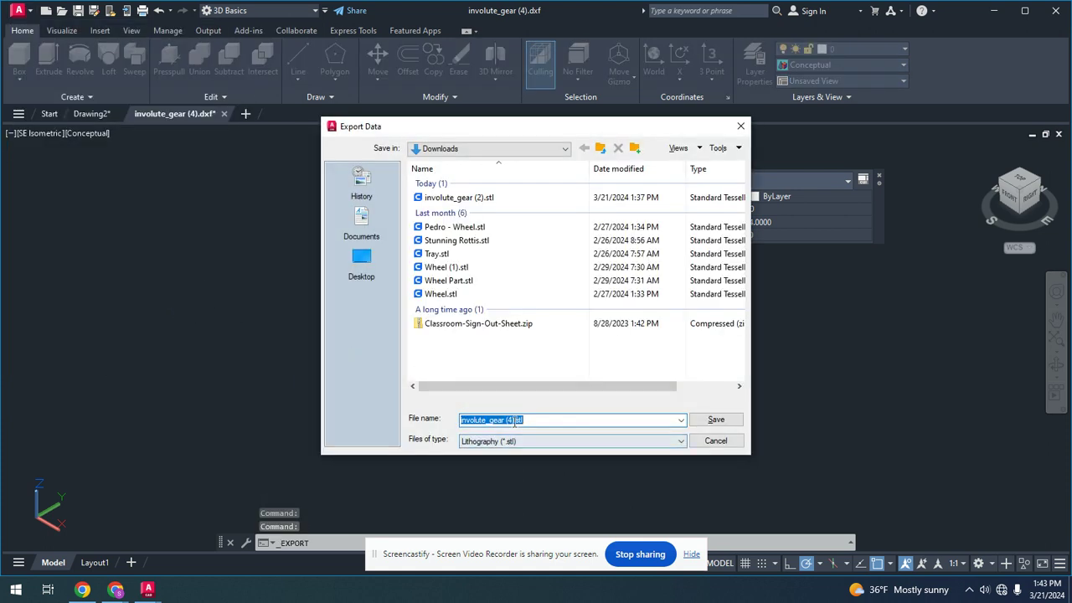
left_click(551, 448)
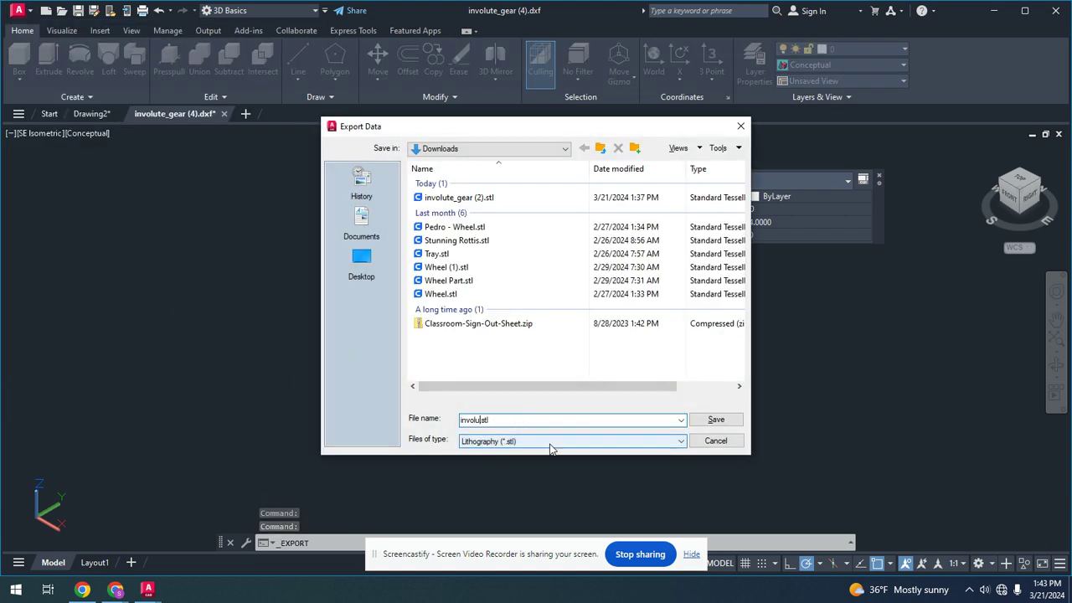
key("BackSpace")
key("BackSpace")
key("BackSpace")
key("BackSpace")
key("BackSpace")
key("BackSpace")
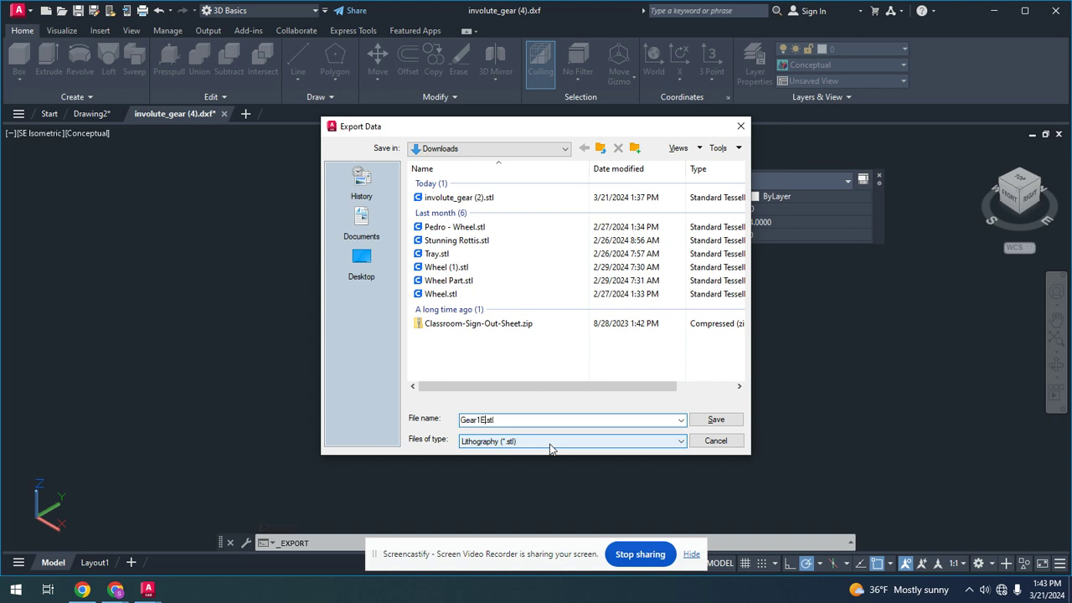
left_click(715, 418)
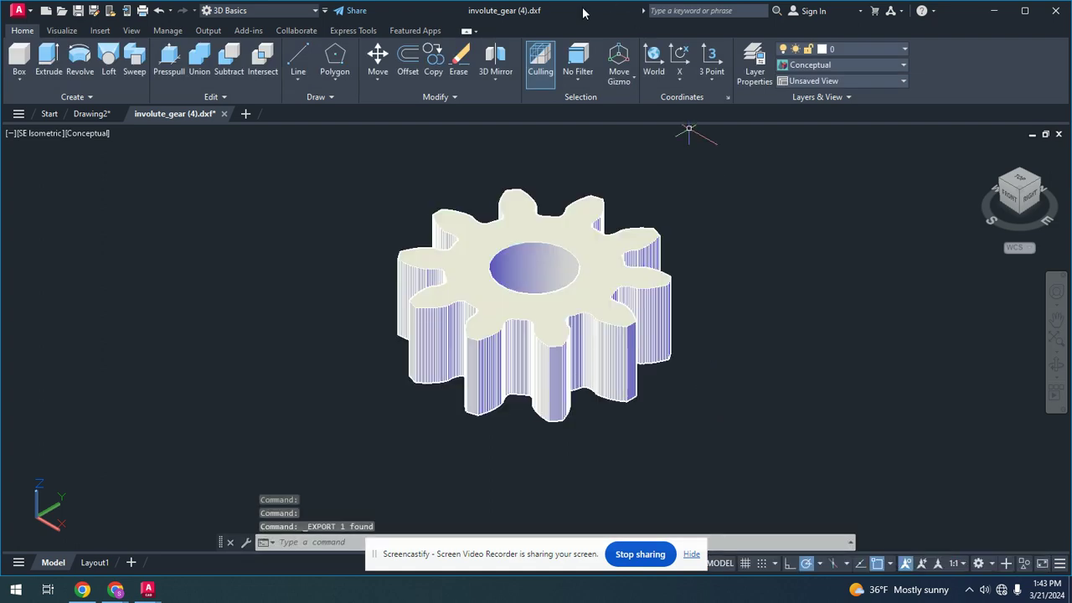
left_click_drag(584, 13, 756, 6)
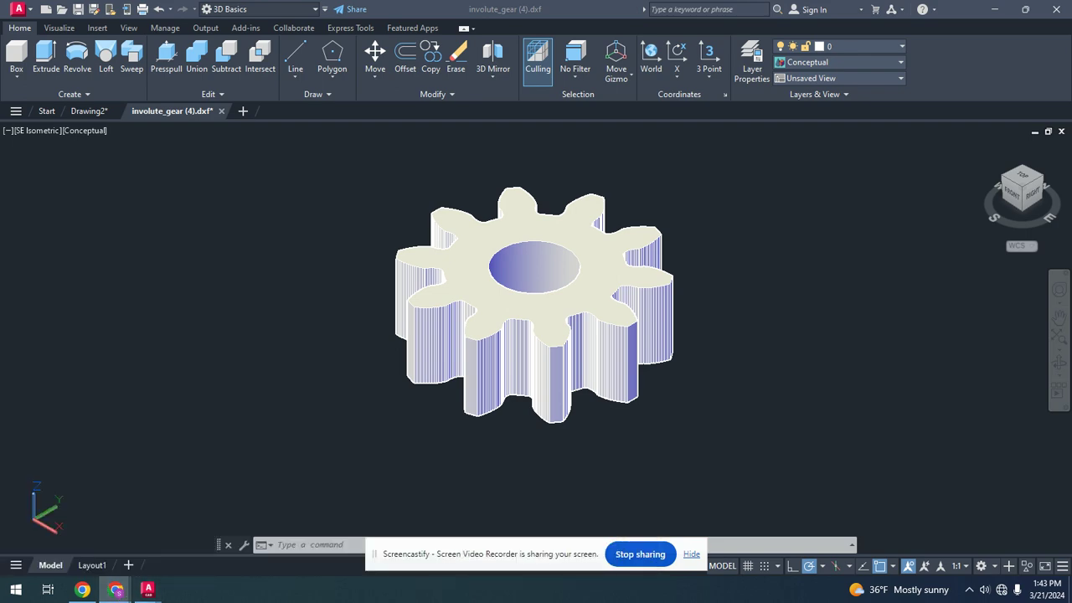
key("alt+Tab")
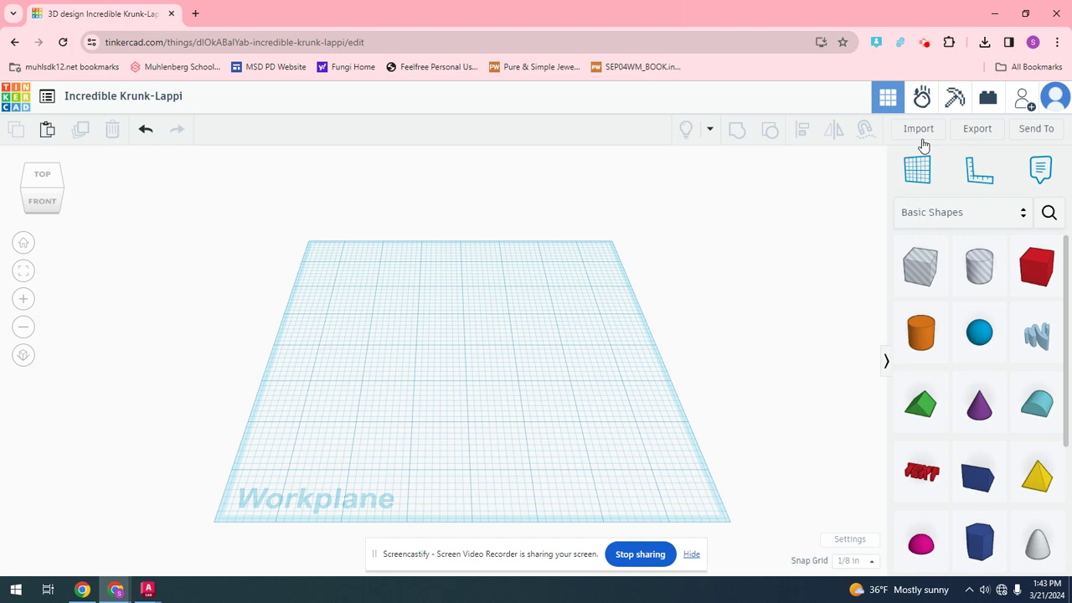
Import Gear1Ex.stl from Downloads into the Tinkercad design at 100% scale
left_click(921, 139)
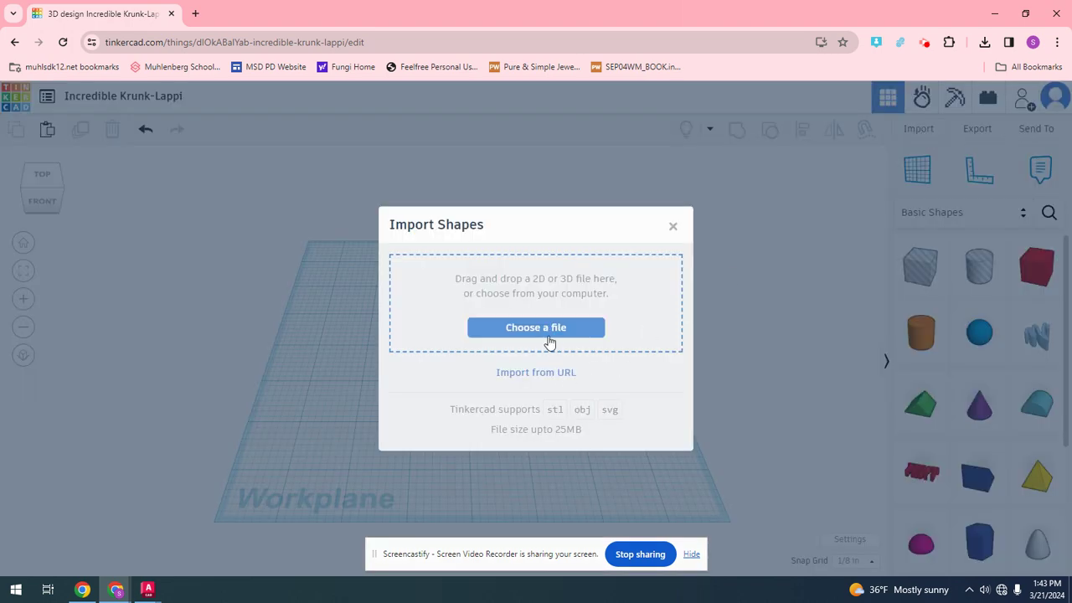
left_click(536, 328)
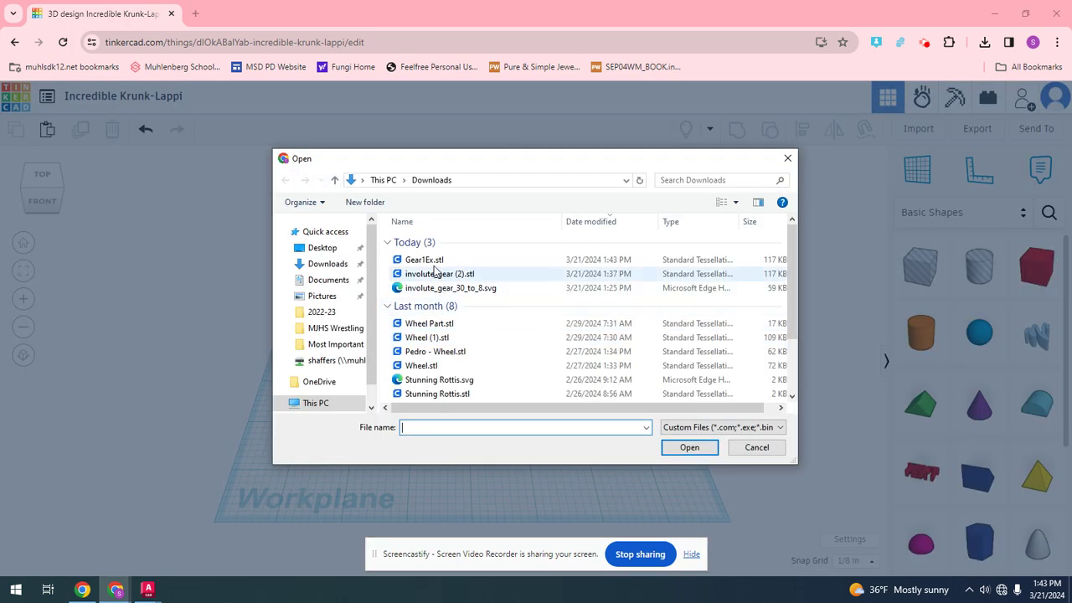
double_click(428, 260)
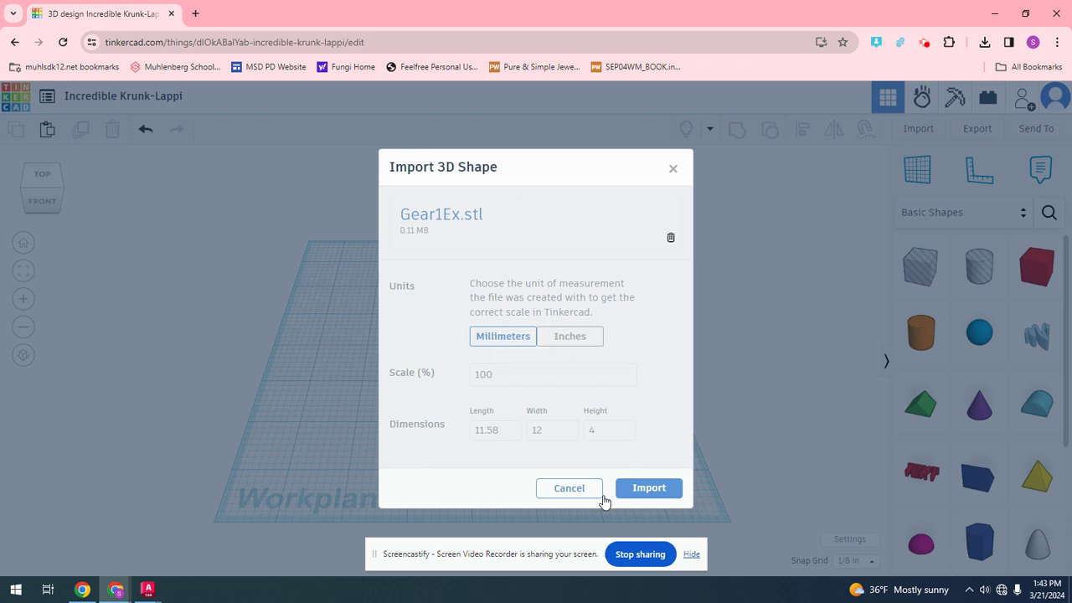
left_click(634, 490)
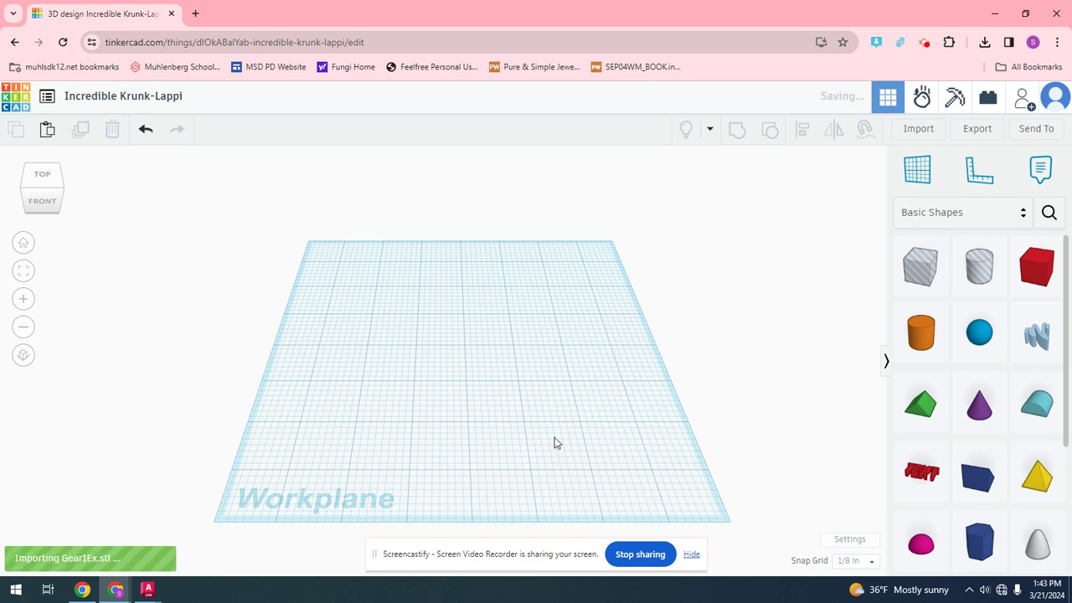
Nudge the gear on the workplane and move Chrome aside to reveal AutoCAD
scroll(466, 358, "up", 6)
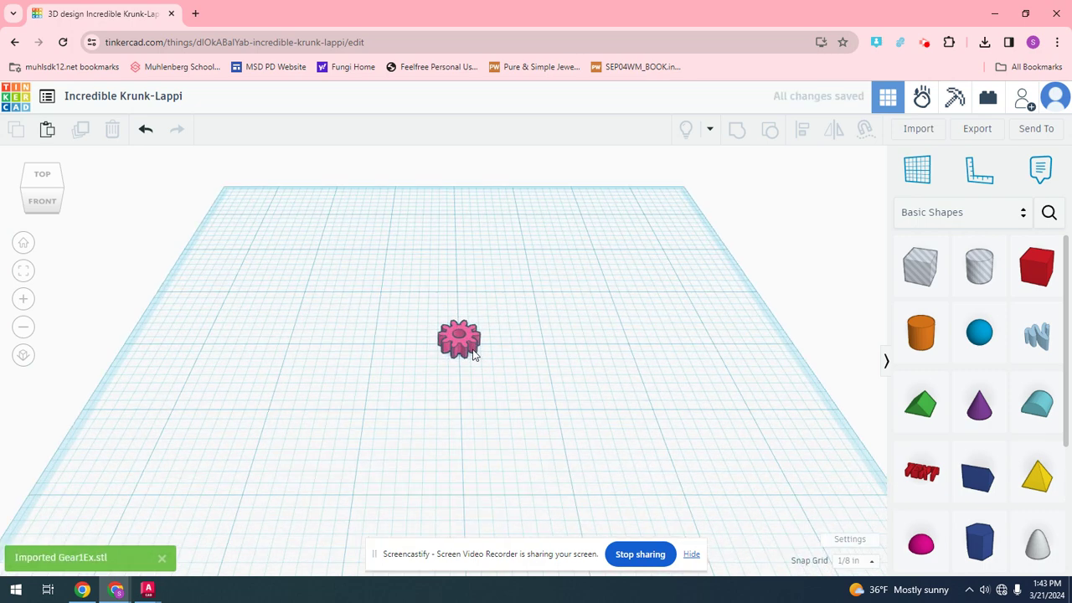
left_click_drag(432, 322, 470, 279)
left_click_drag(519, 372, 493, 374)
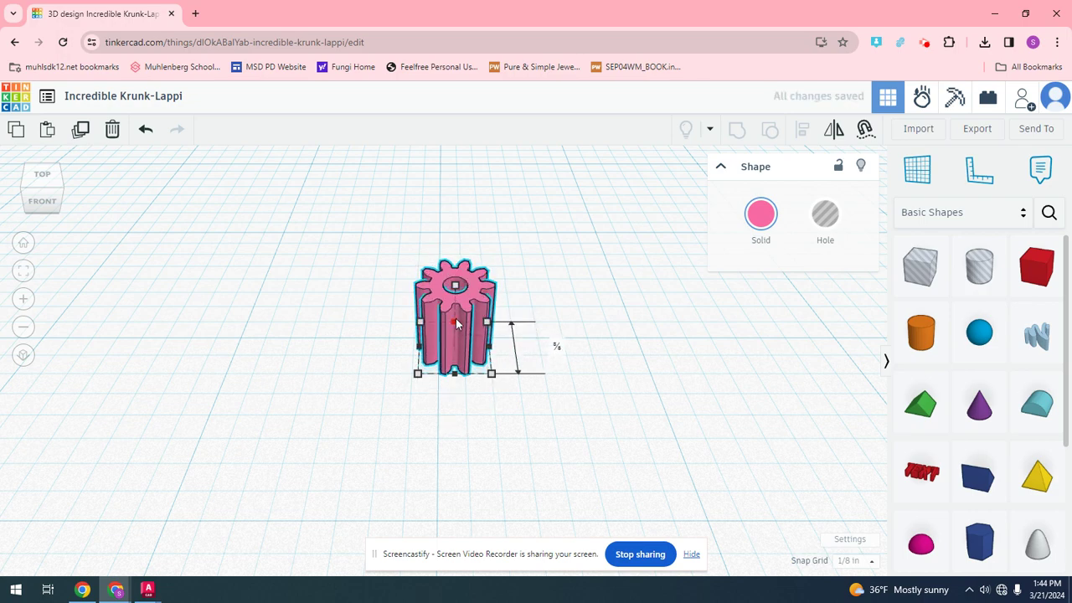
scroll(561, 322, "down", 1)
left_click_drag(560, 6, 1071, 185)
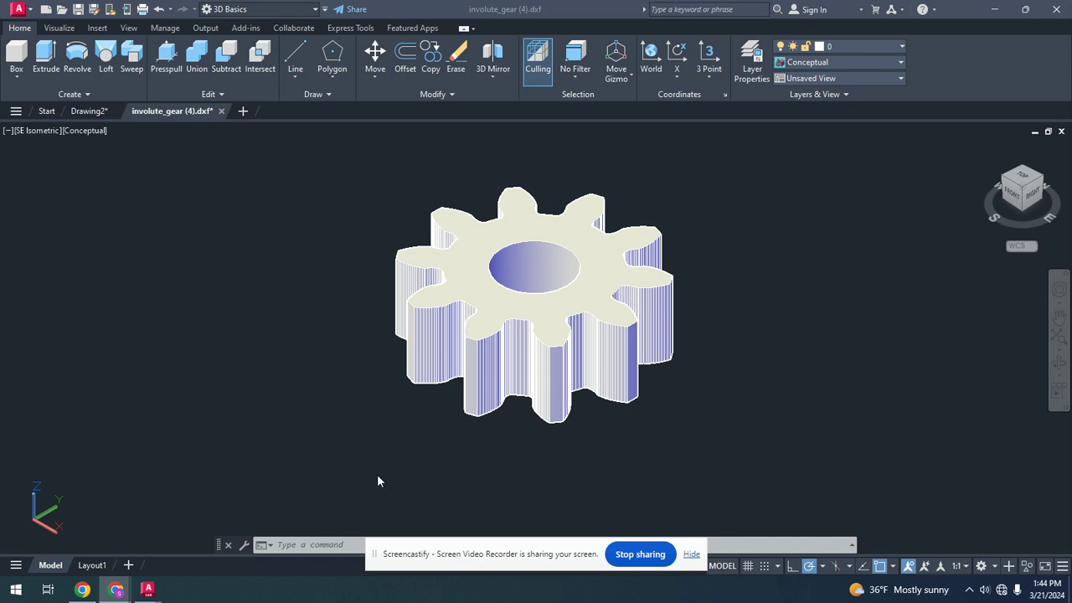
Back in the generator, set Show Gears to Gear 2 Only and refresh the preview
mouse_move(116, 589)
key("alt+Tab")
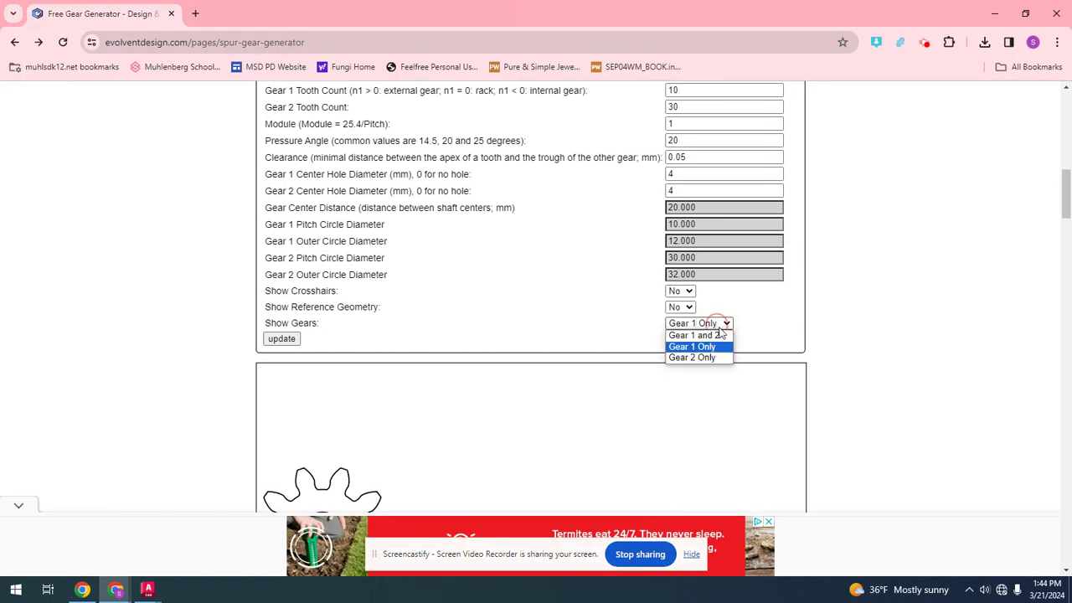
left_click(700, 368)
left_click(289, 339)
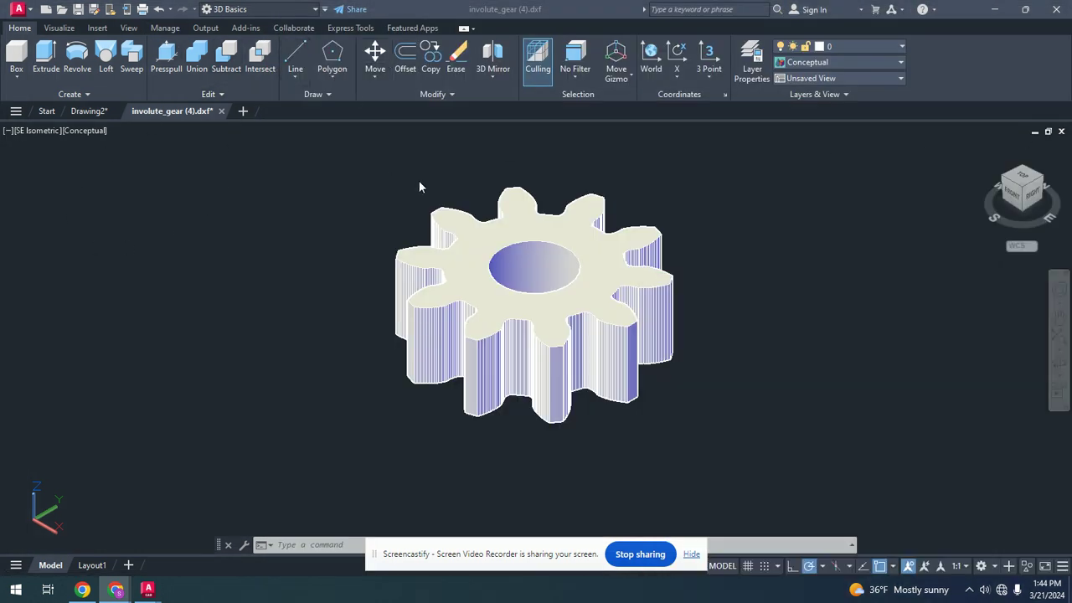
Begin another Export > Other Formats STL export, then return to the Tinkercad design with the gear
left_click(314, 181)
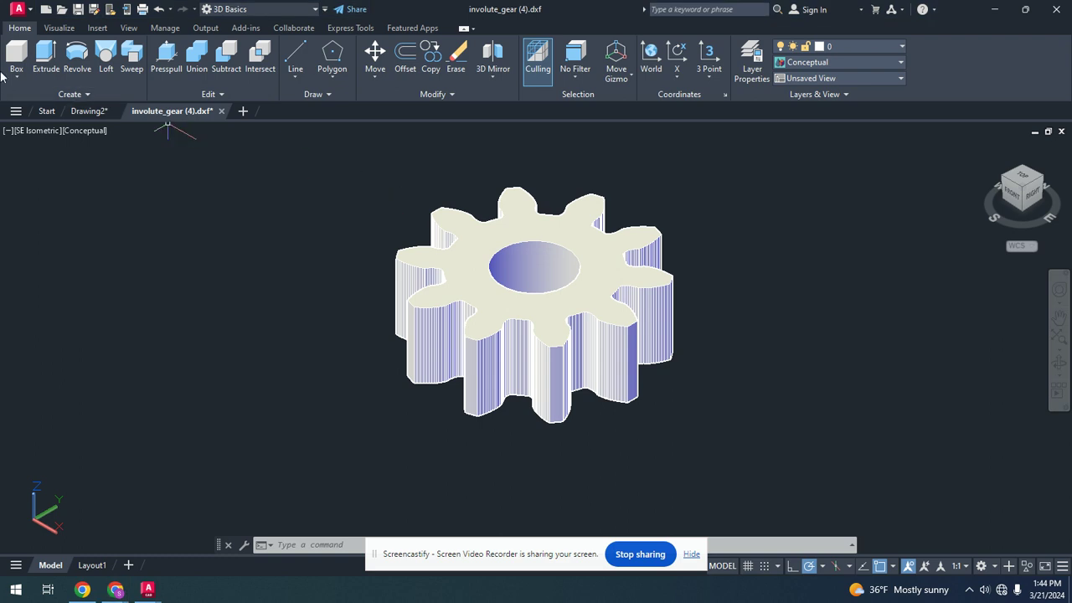
left_click(18, 9)
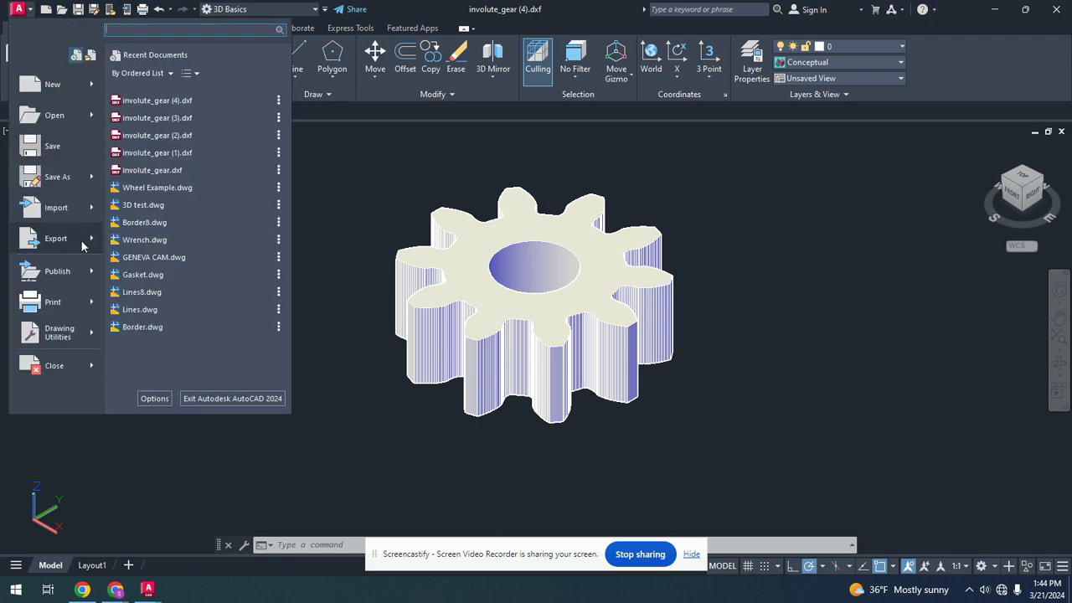
mouse_move(82, 243)
left_click(186, 299)
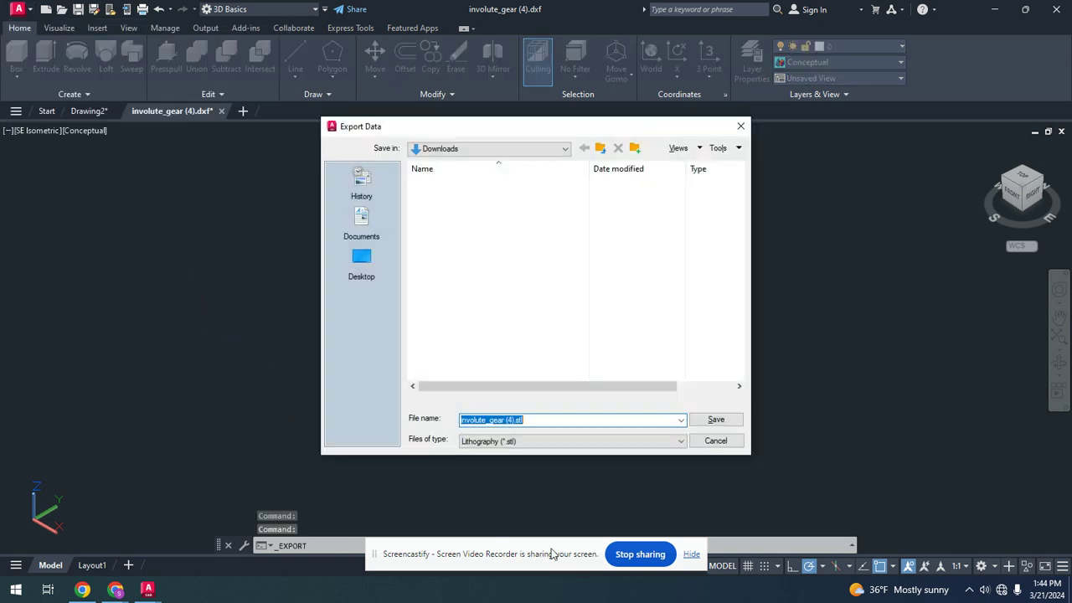
left_click(116, 590)
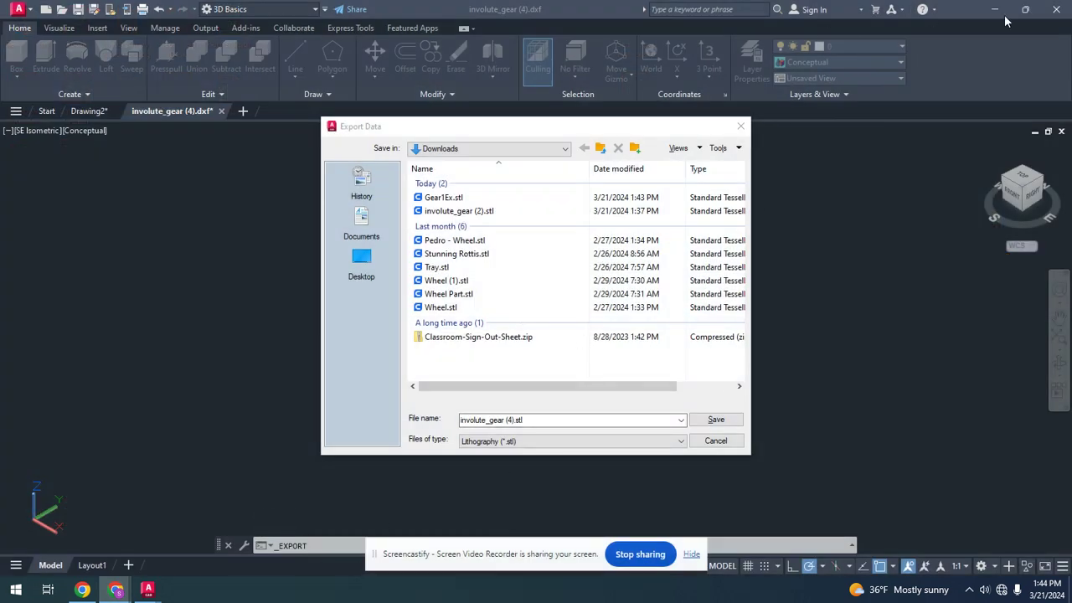
key("alt+Tab")
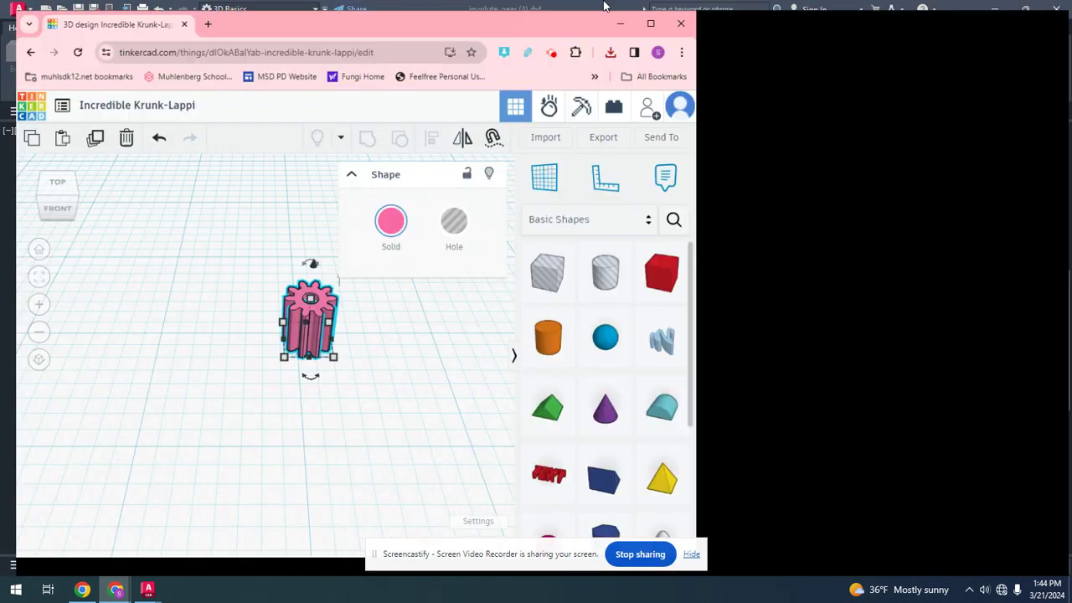